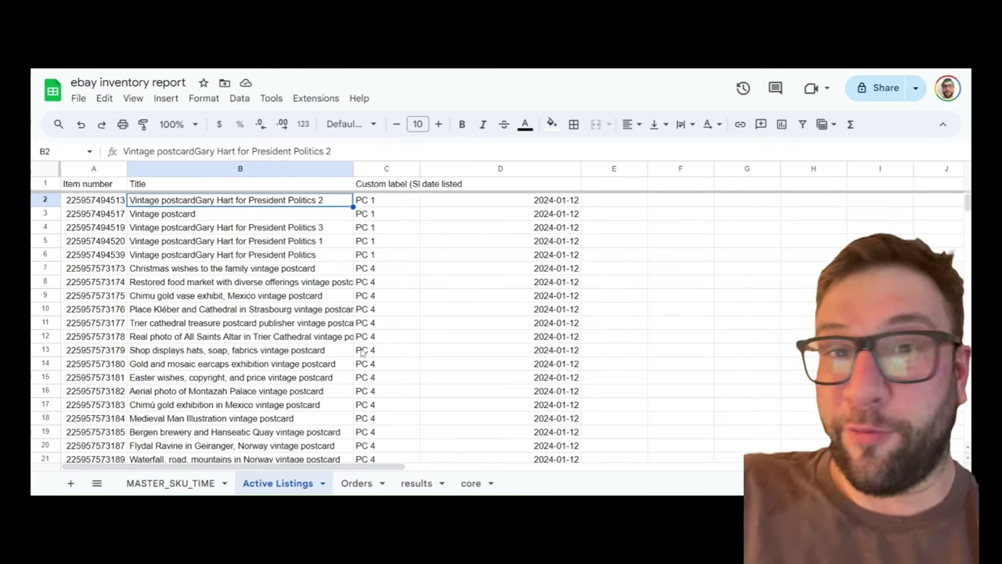
Step: Open the MASTER_SKU_TIME sheet and look through its SKU and month/year entries
left_click(200, 483)
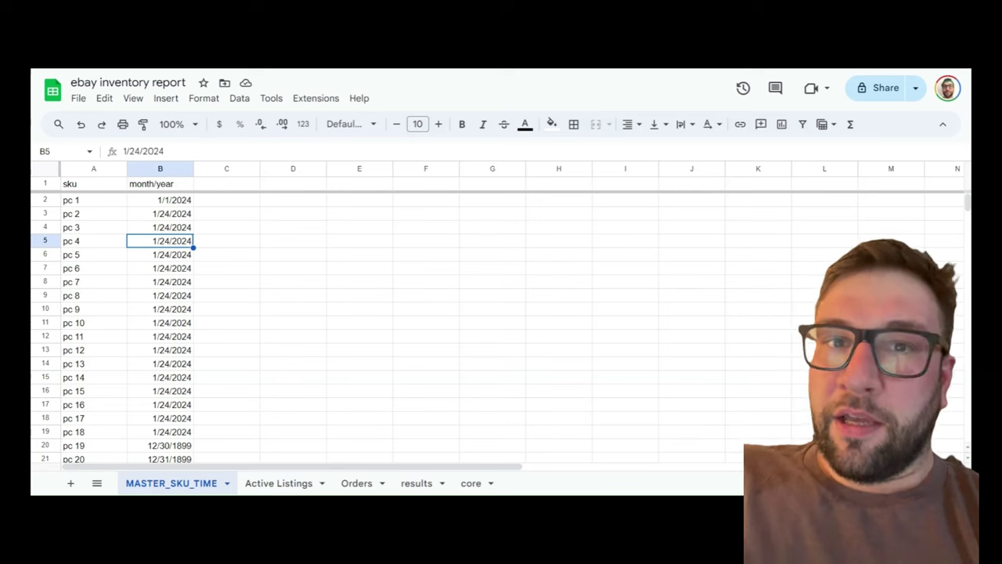
left_click(302, 368)
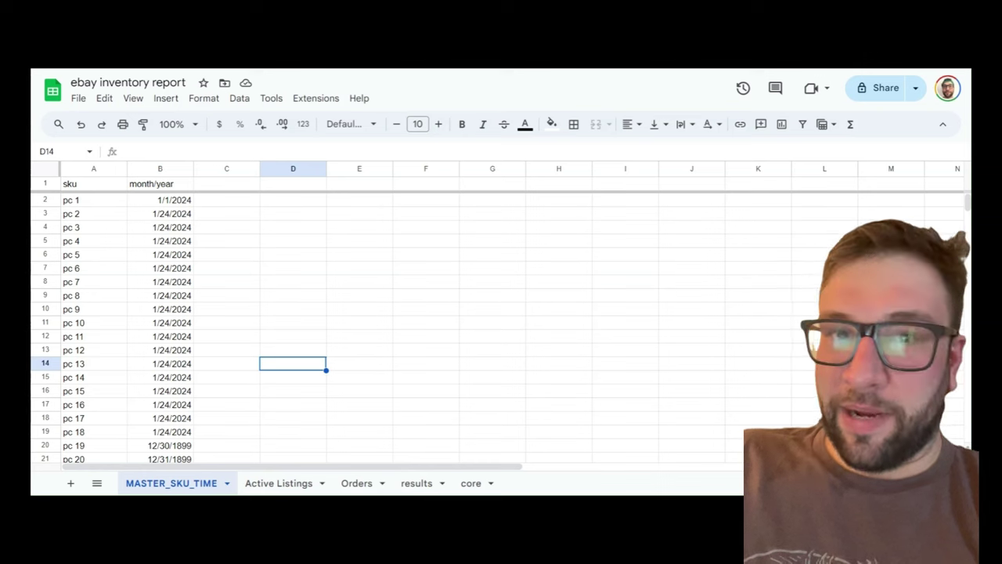
key("Left")
key("Left")
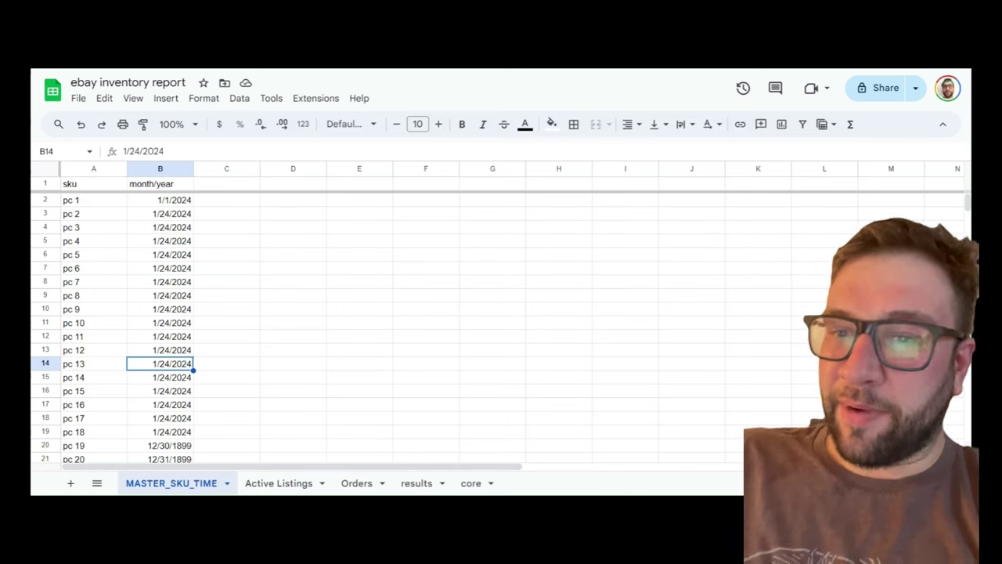
key("Left")
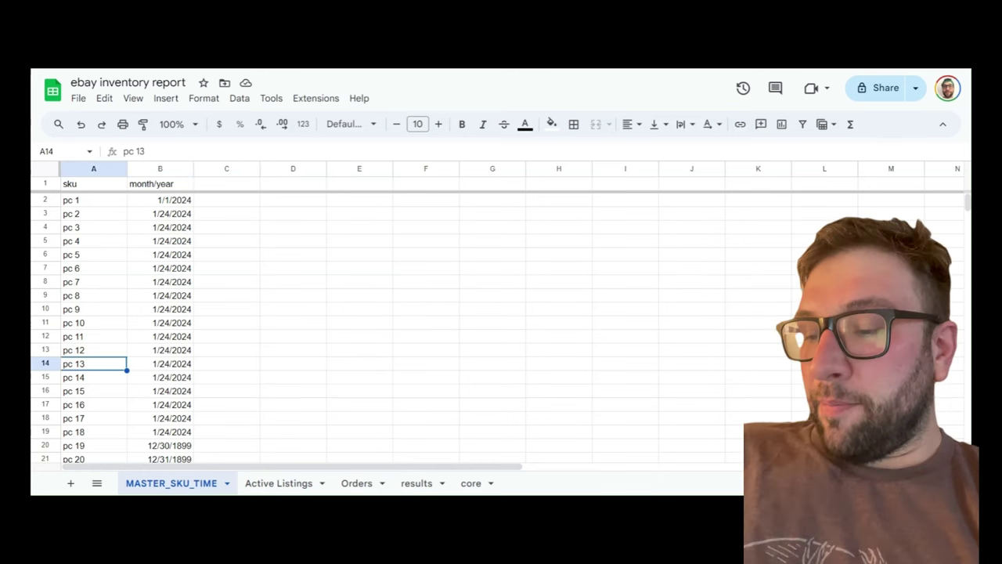
key("Down")
key("Down")
key("Up")
key("Up")
key("Up")
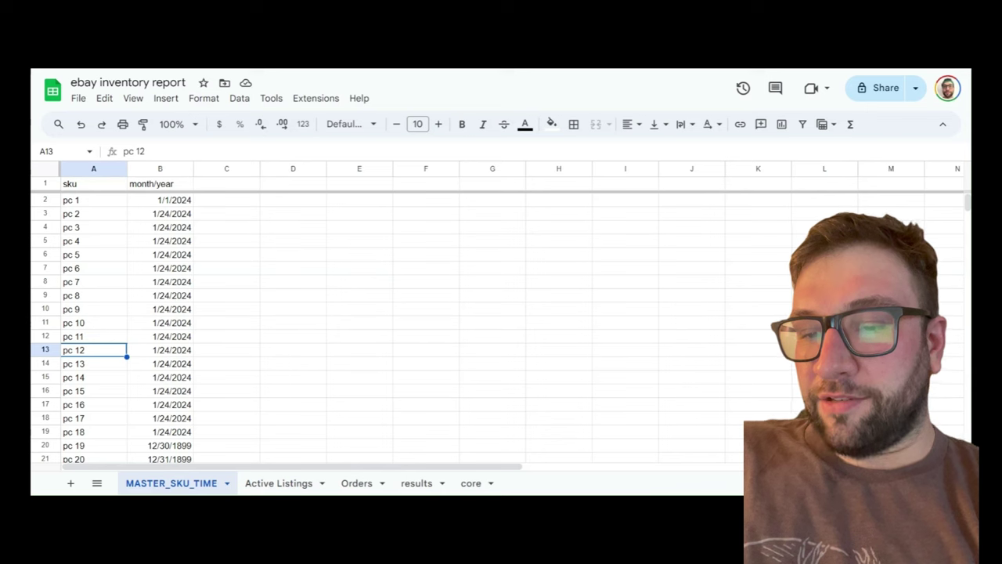
key("Up")
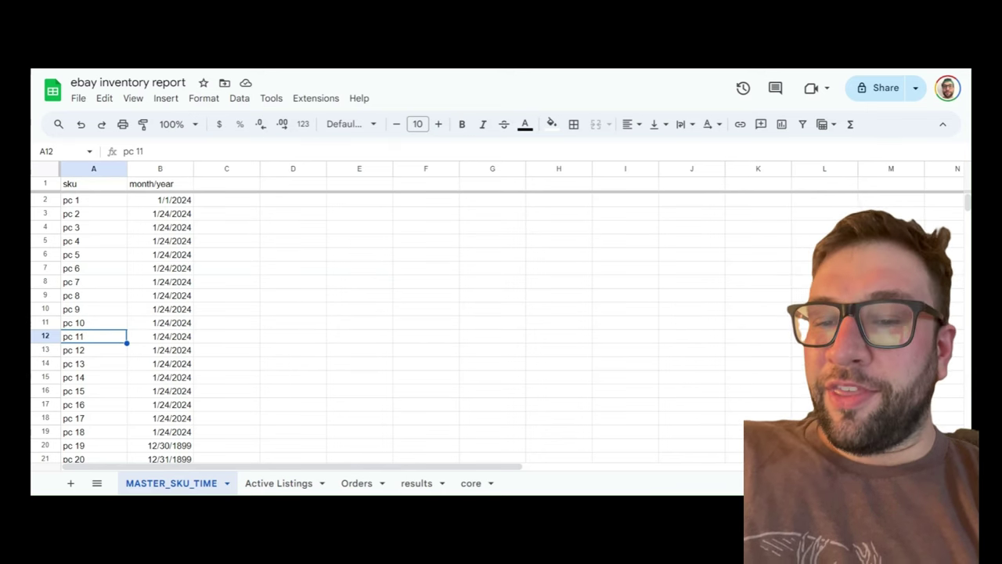
key("Up")
key("Up")
key("Up")
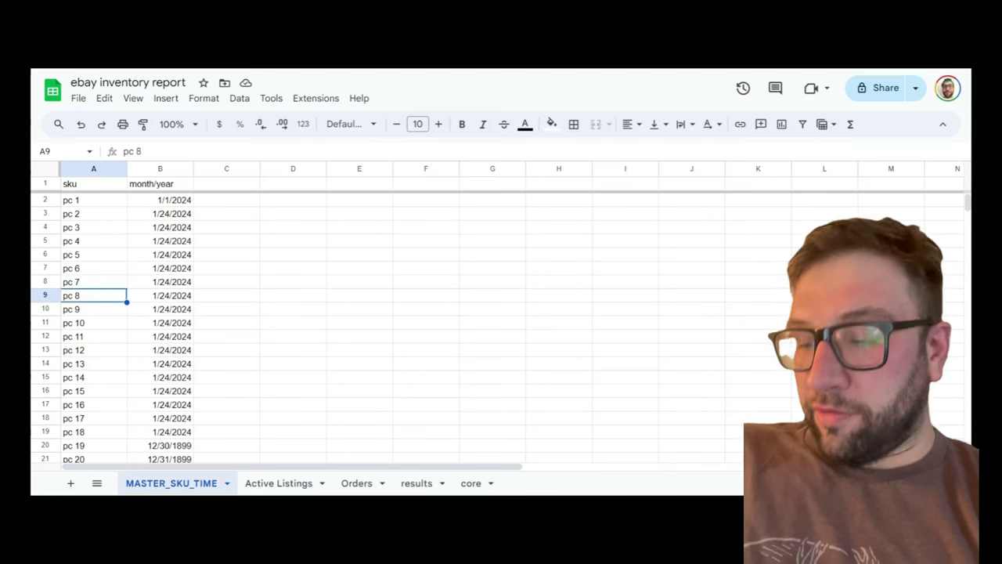
key("Right")
key("Up")
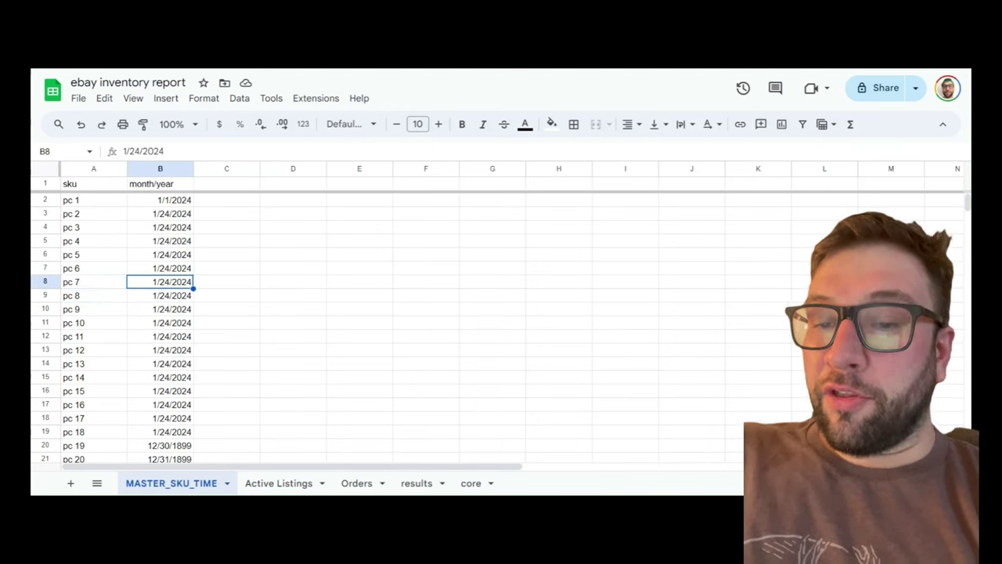
Step: Check the month/year dates around pc 19 to pc 25 and the entries for pc 1 and pc 3
scroll(166, 459, "down", 1)
scroll(174, 437, "down", 2)
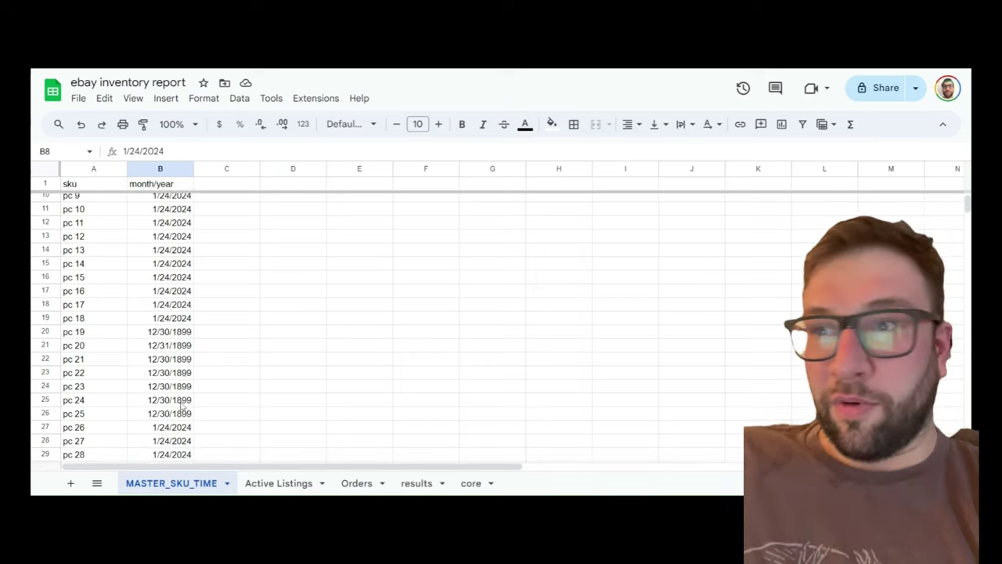
left_click(175, 360)
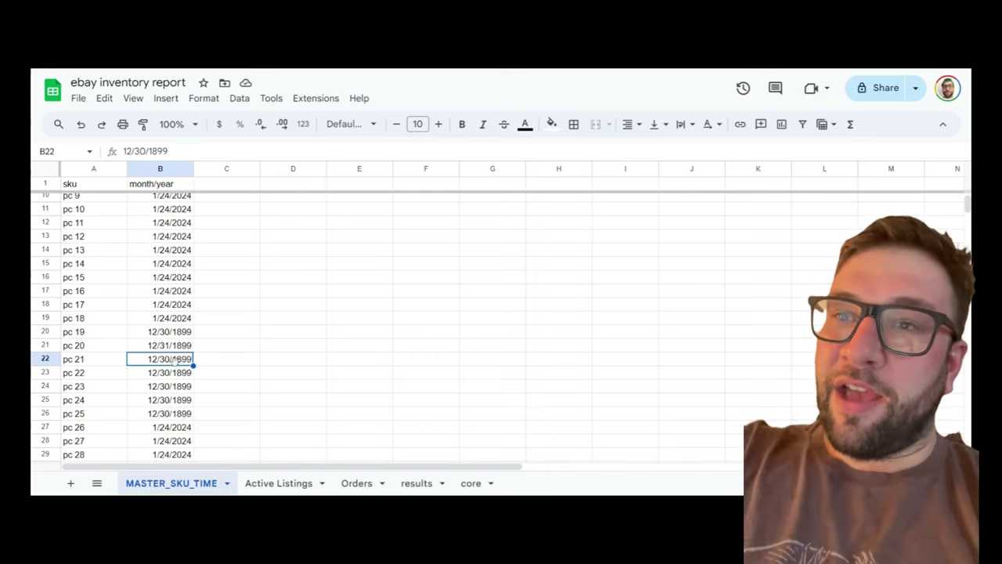
scroll(174, 360, "up", 3)
left_click(176, 200)
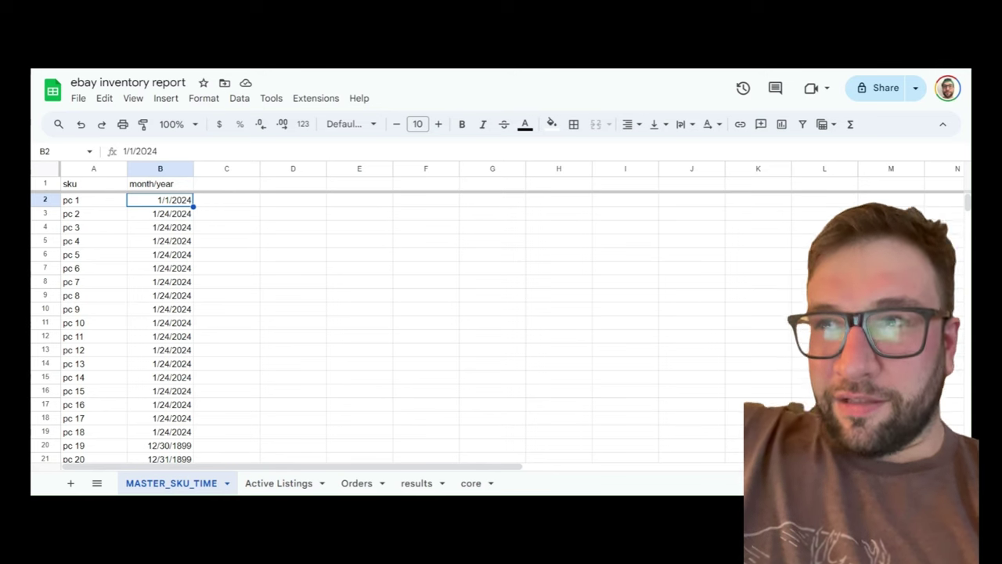
left_click(100, 230)
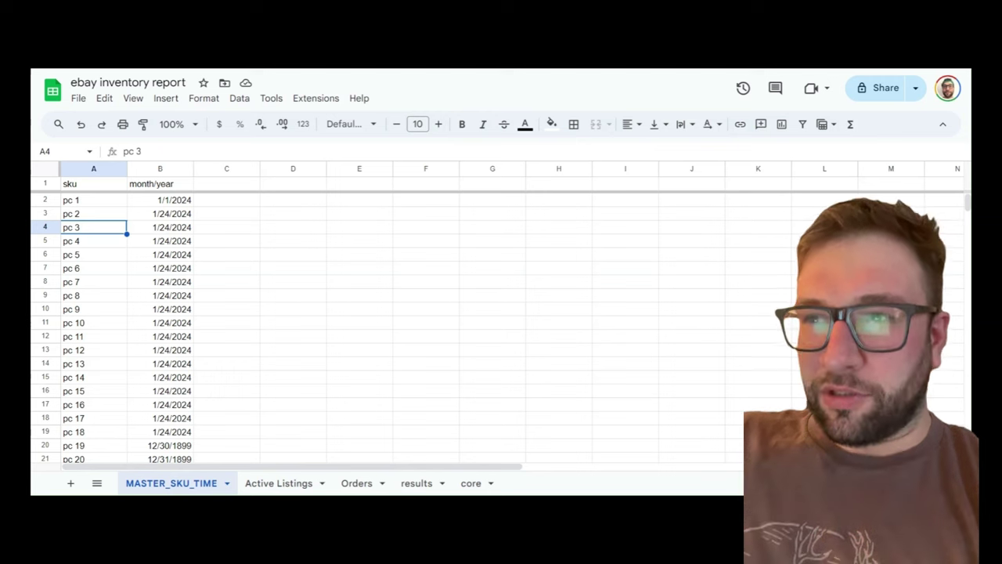
Step: Open the Active Listings sheet and browse the listing titles in its first rows
left_click(279, 483)
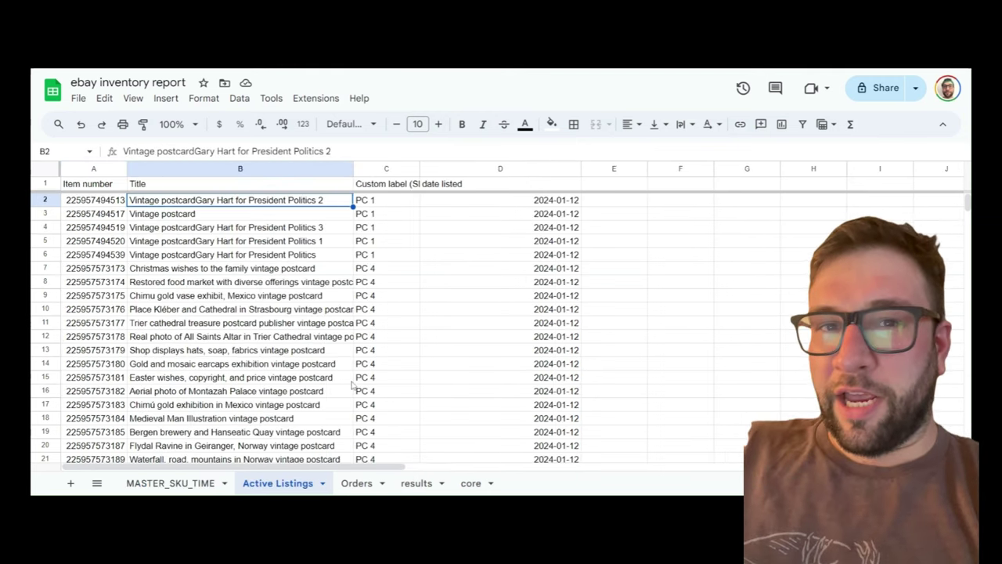
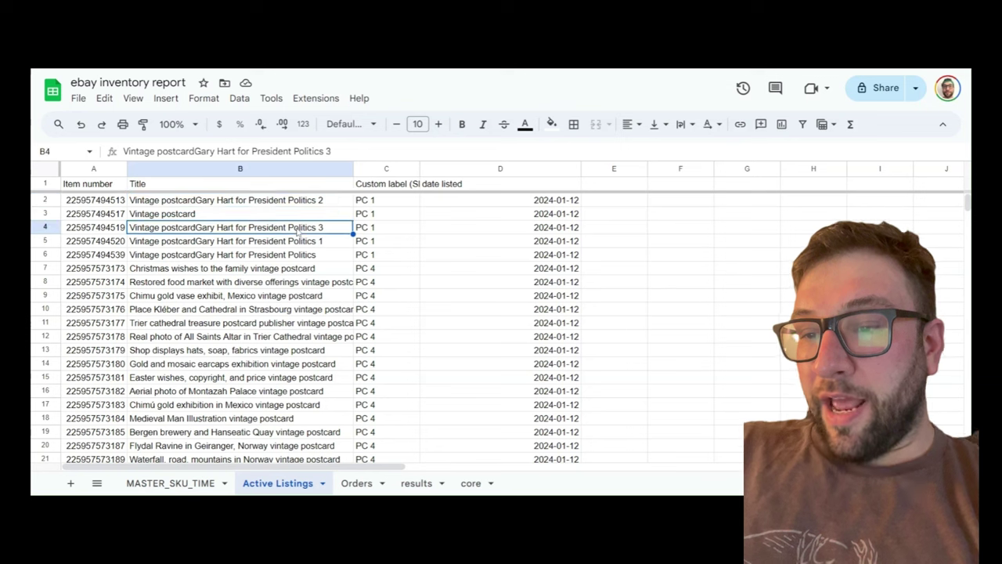
key("Down")
key("Down")
key("Down")
key("Down")
key("Down")
key("Down")
key("Down")
key("Down")
key("Down")
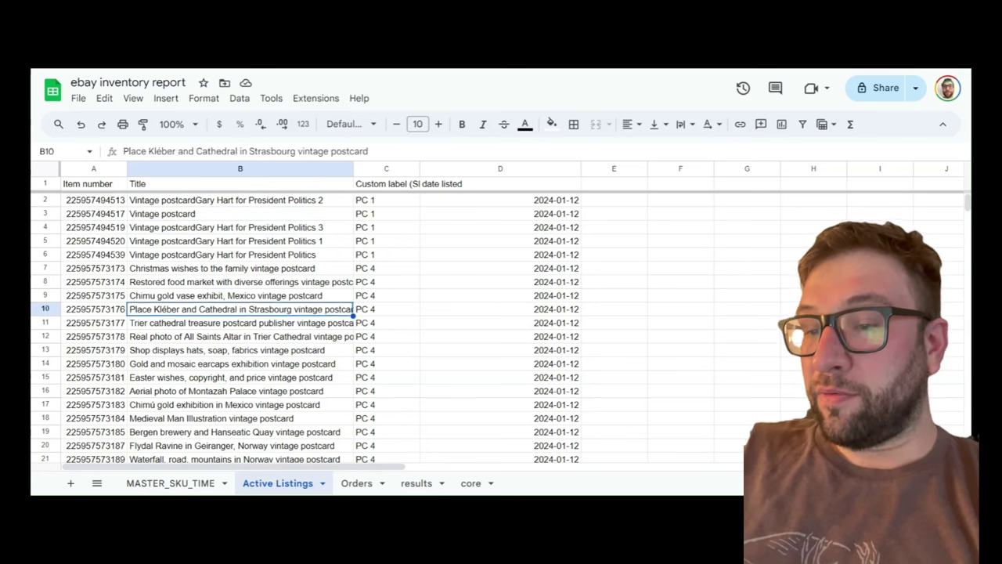
key("Up")
key("Up")
key("Up")
key("Up")
key("Up")
key("Up")
key("Up")
key("Up")
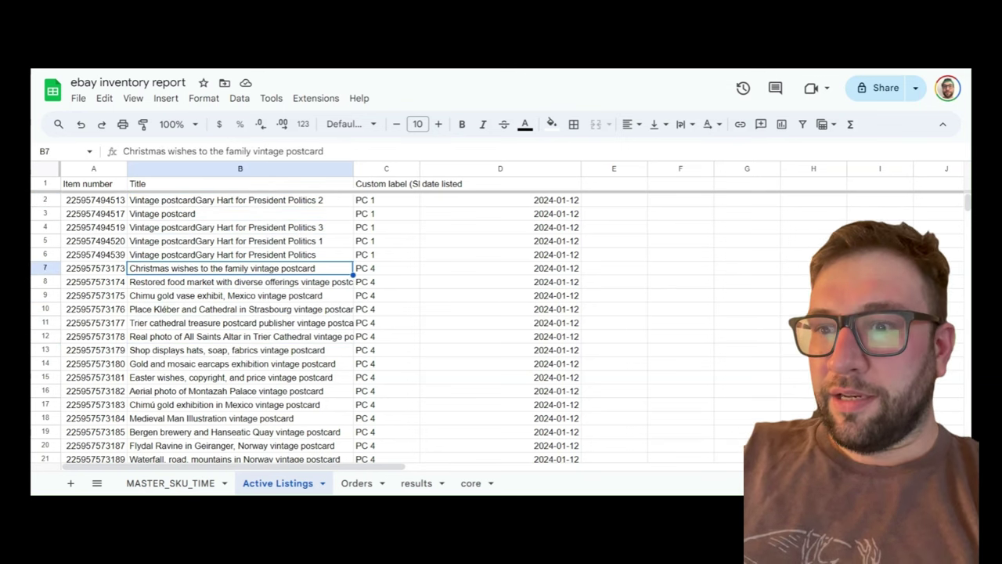
key("Up")
key("Up")
key("Up")
key("Up")
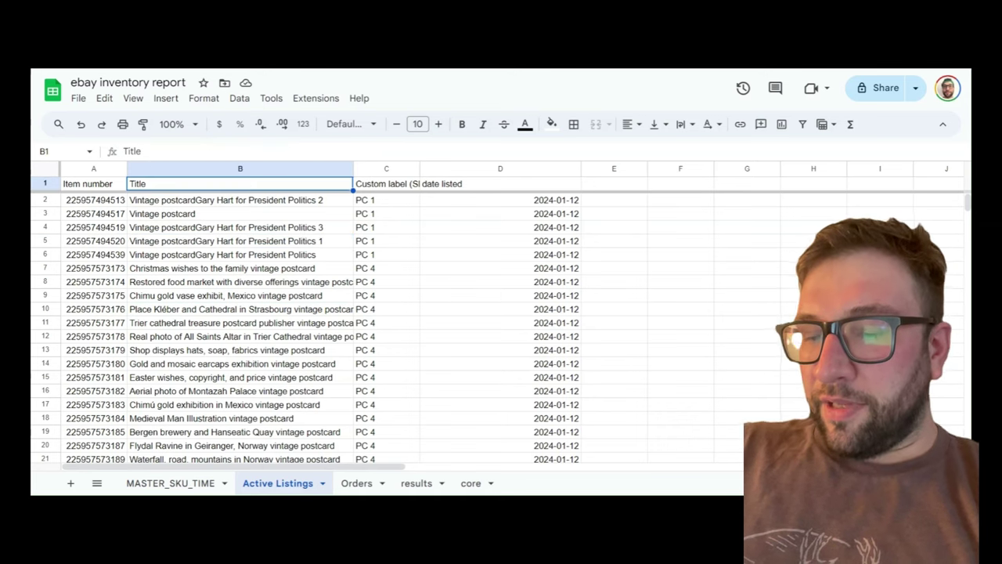
key("Down")
key("Down")
key("Down")
key("Down")
key("Down")
key("Down")
key("Down")
key("Down")
key("Down")
key("Down")
key("Down")
key("Down")
key("Down")
key("Down")
key("Down")
key("Down")
key("Down")
key("Down")
key("Down")
key("Down")
key("Down")
key("Down")
key("Down")
key("Up")
key("Up")
key("Up")
key("Up")
key("Up")
key("Up")
key("Up")
key("Up")
key("Up")
key("Up")
key("Up")
key("Up")
key("Up")
key("Up")
key("Up")
key("Up")
key("Up")
key("Up")
key("Up")
key("Up")
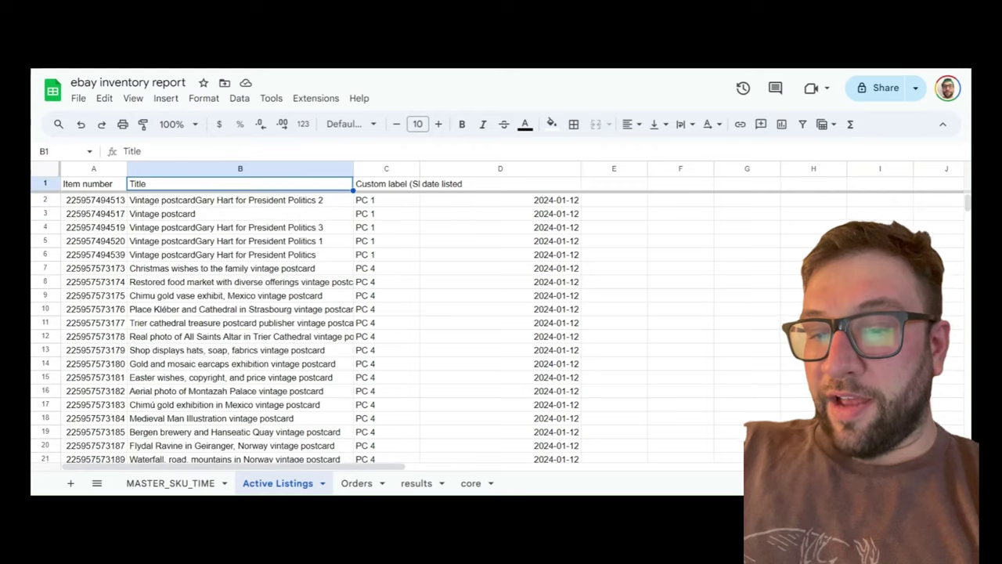
Step: Examine the custom labels of the first active listings alongside their titles, down to row 9
key("Down")
key("Down")
key("Down")
key("Right")
key("Down")
key("Down")
key("Down")
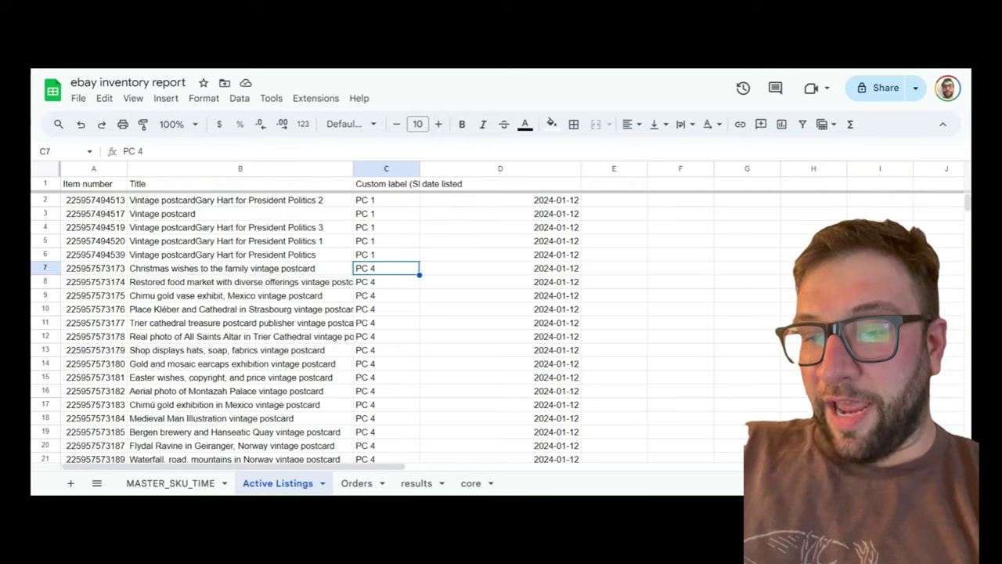
key("Down")
key("Down")
key("Left")
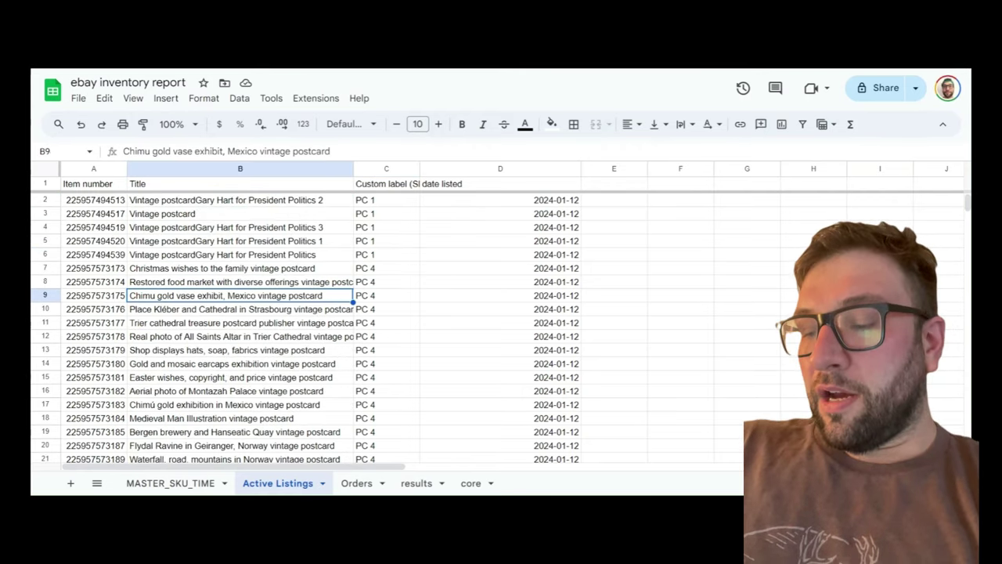
key("Up")
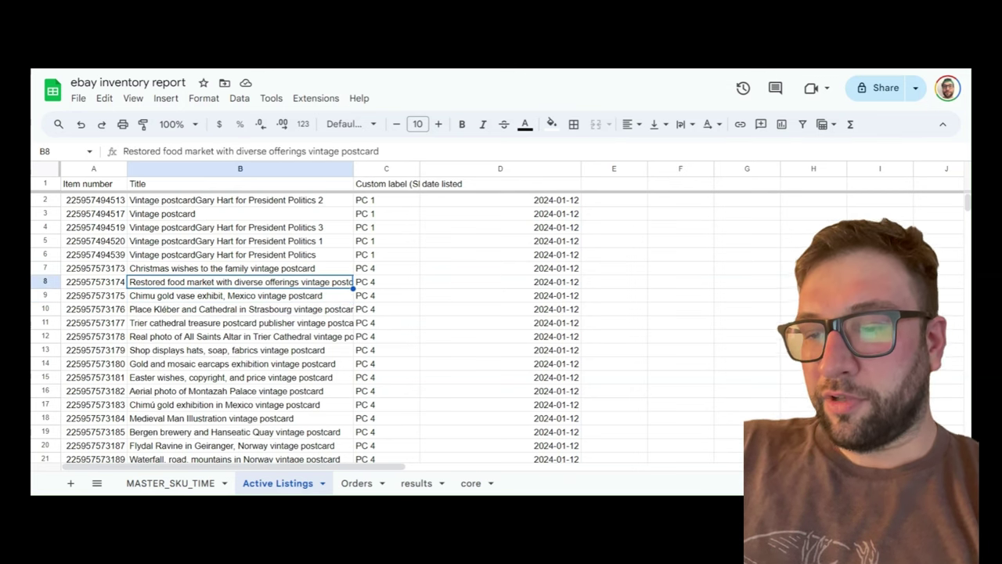
Step: Go to the end of the active listings and examine the last rows' item numbers, titles and custom labels
key("ctrl+Down")
key("Up")
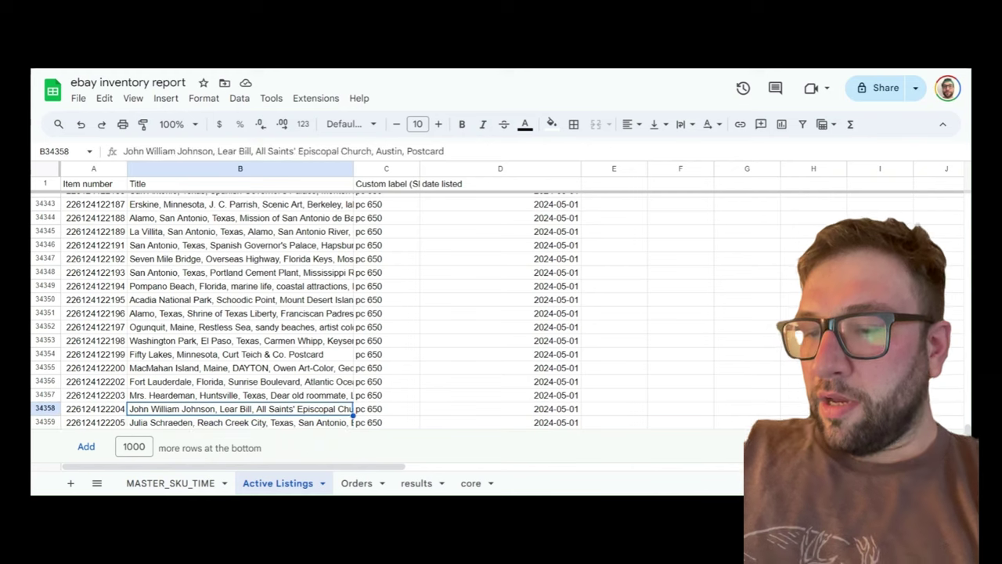
key("Down")
key("Left")
key("Right")
key("Right")
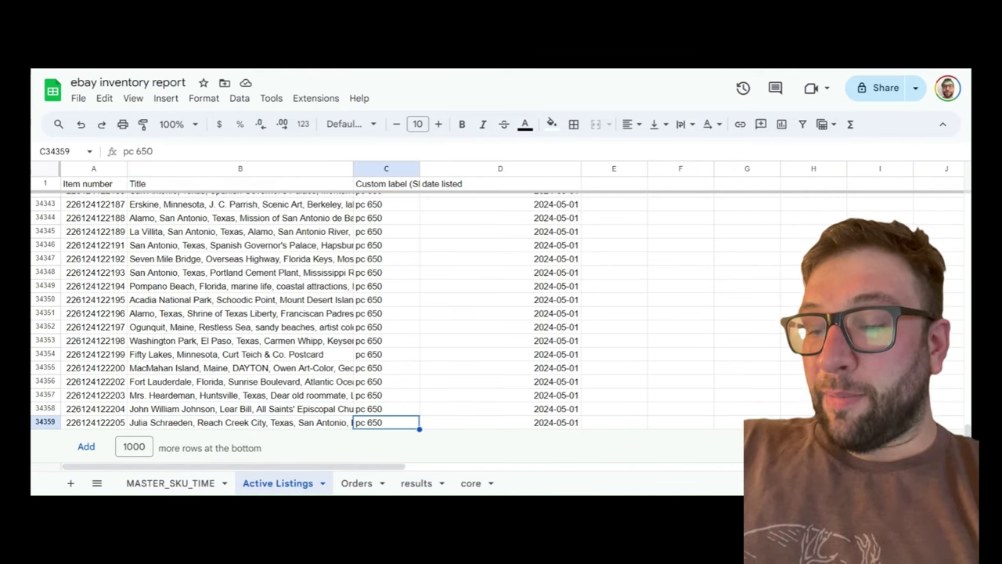
key("Up")
key("Up")
key("Left")
key("Left")
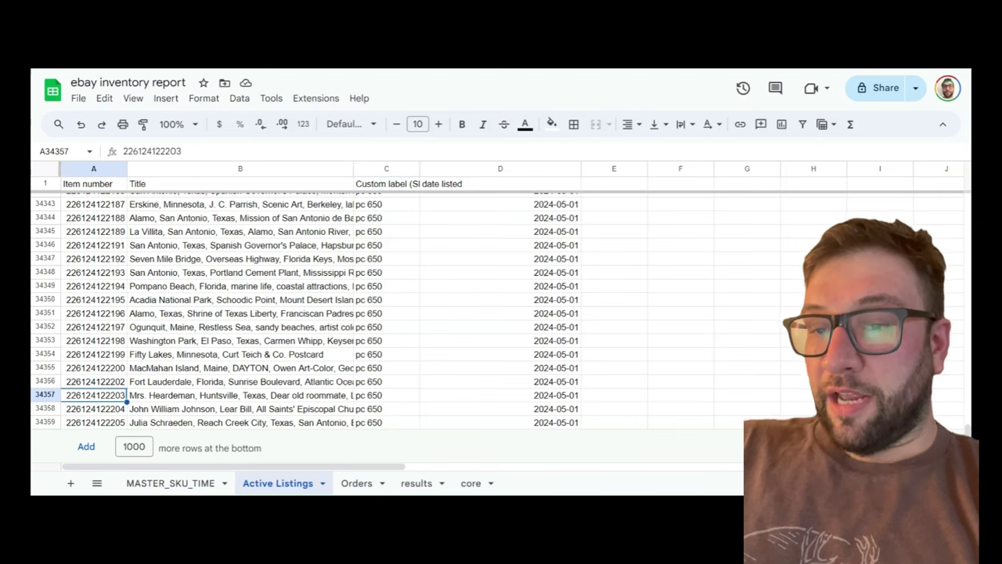
key("Right")
key("Right")
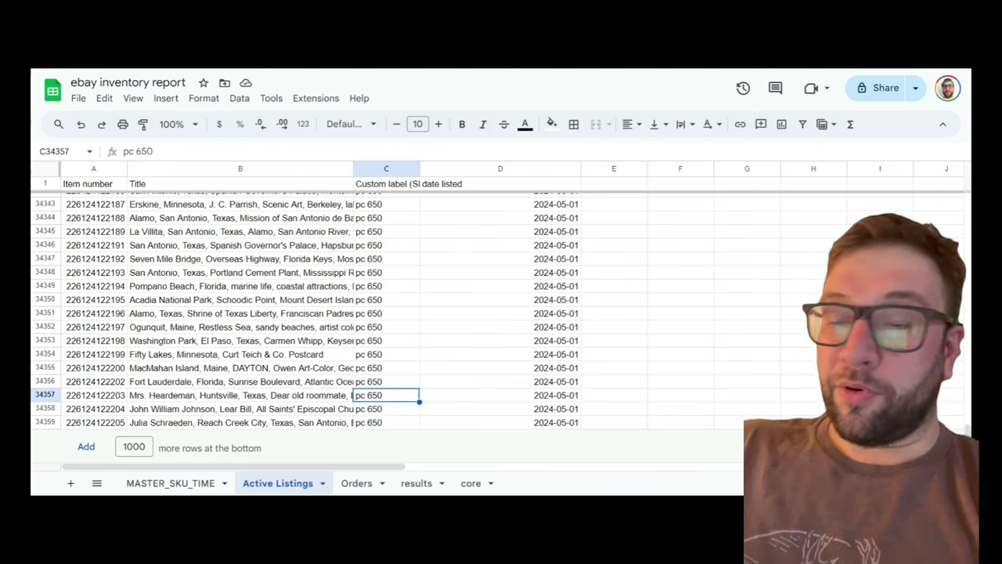
key("Left")
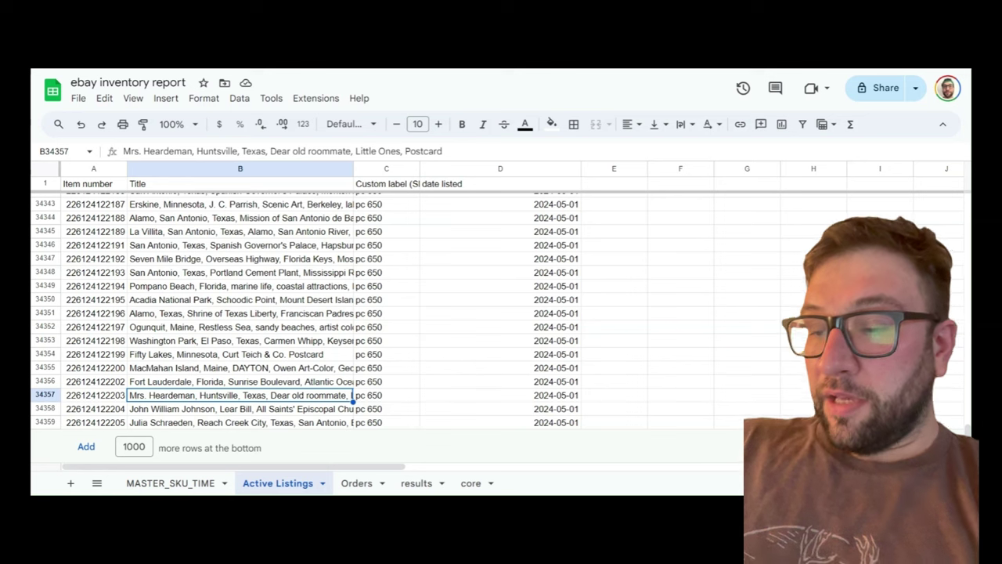
Step: Look upward through the titles of the last listings and return to the first listing in row 2
key("Up")
key("Up")
key("Up")
key("Up")
key("Up")
key("Up")
key("Up")
key("Up")
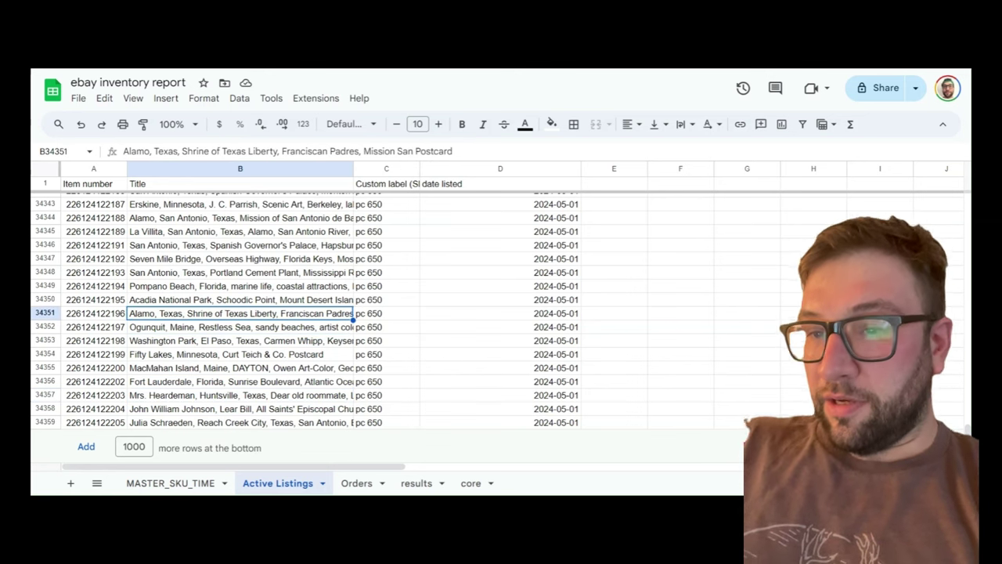
key("Up")
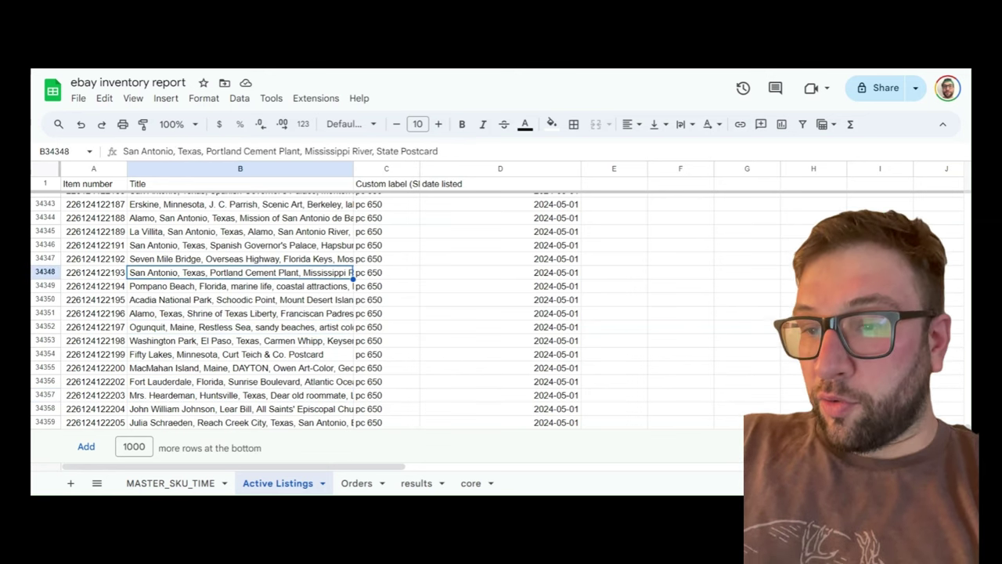
key("ctrl+Up")
key("Down")
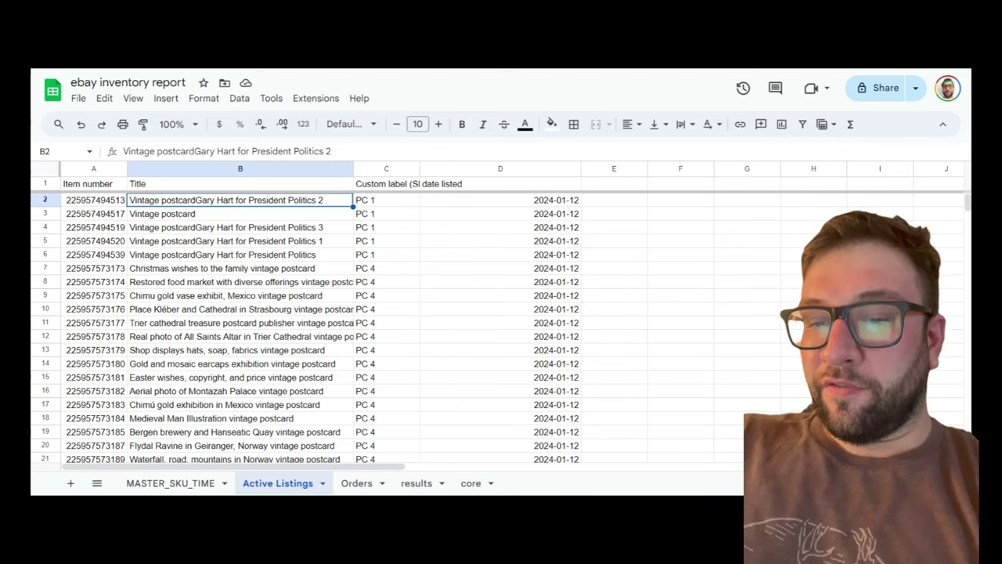
Step: Open the Orders sheet, look through the sold items' SKU boxes and sale dates, and select the date sold in row 486
left_click(366, 485)
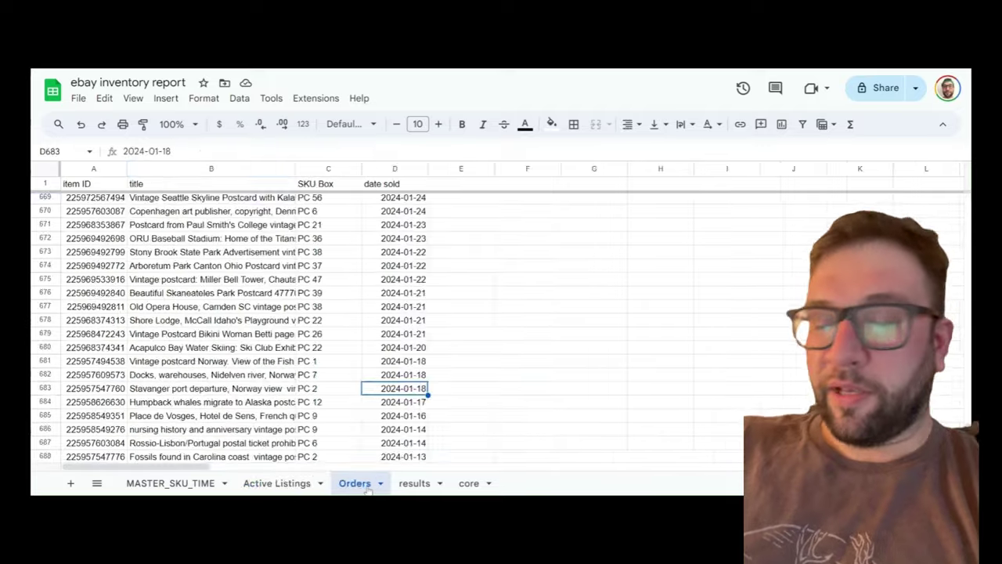
scroll(322, 293, "up", 10)
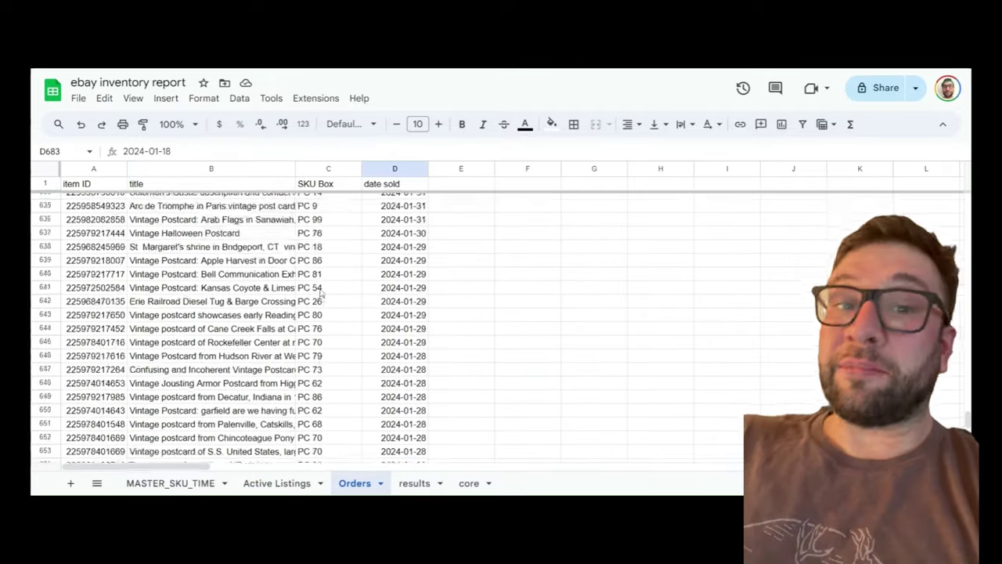
scroll(322, 329, "up", 20)
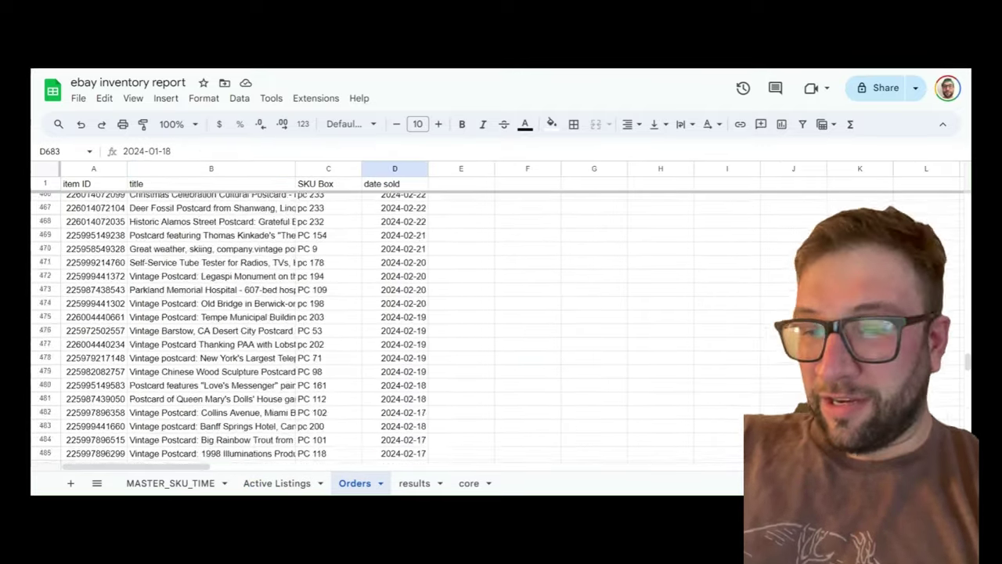
scroll(235, 329, "up", 2)
scroll(235, 328, "down", 14)
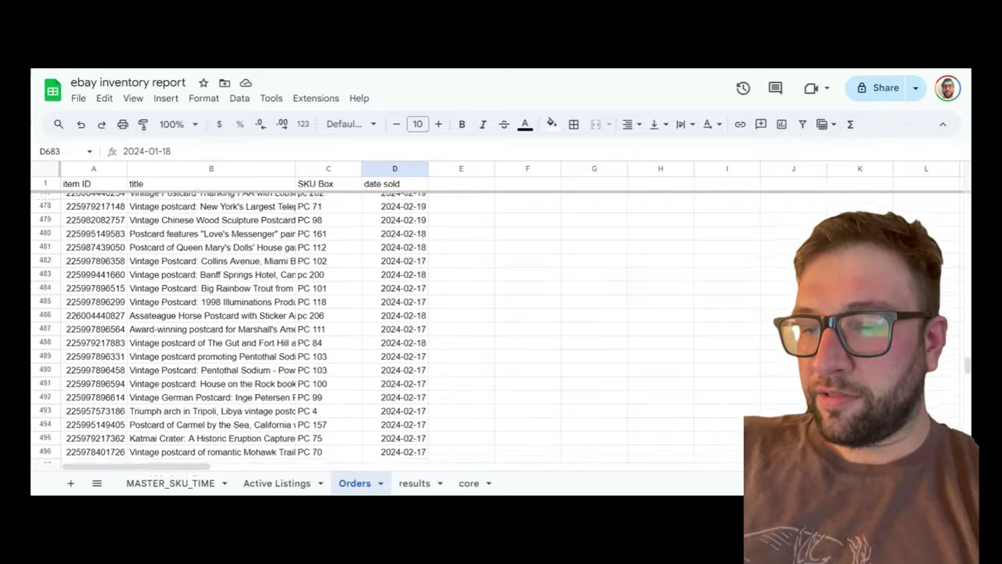
scroll(248, 435, "down", 1)
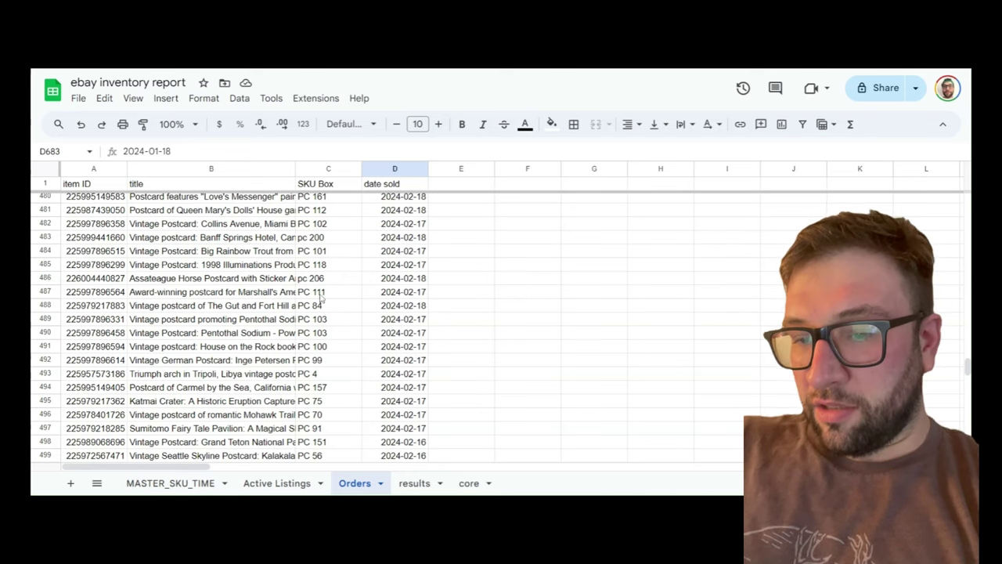
left_click(420, 284)
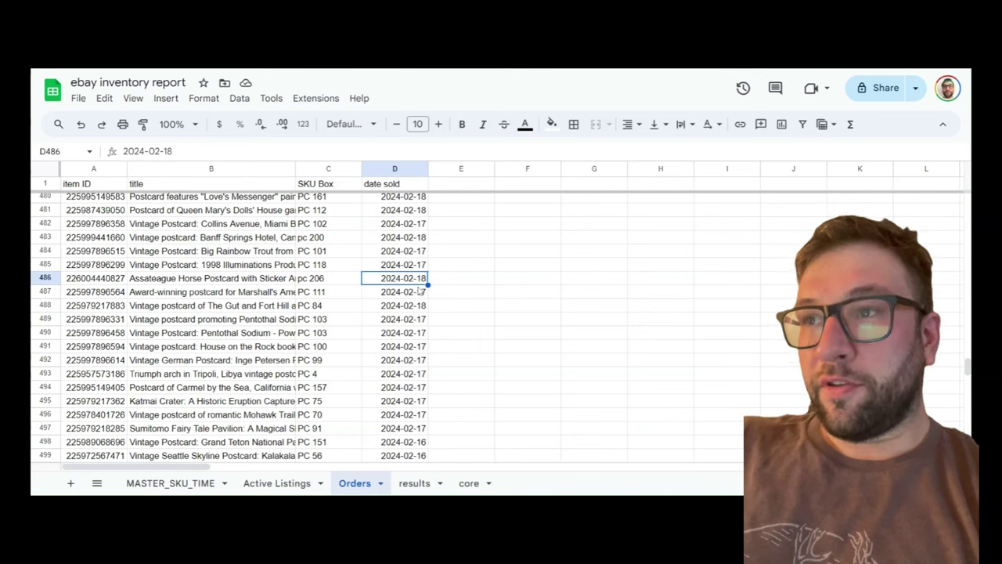
Step: Examine the titles of the orders from row 486 down to the last order in row 688
key("Left")
key("Left")
key("Down")
key("Down")
key("Down")
key("Down")
key("Down")
key("Down")
key("Down")
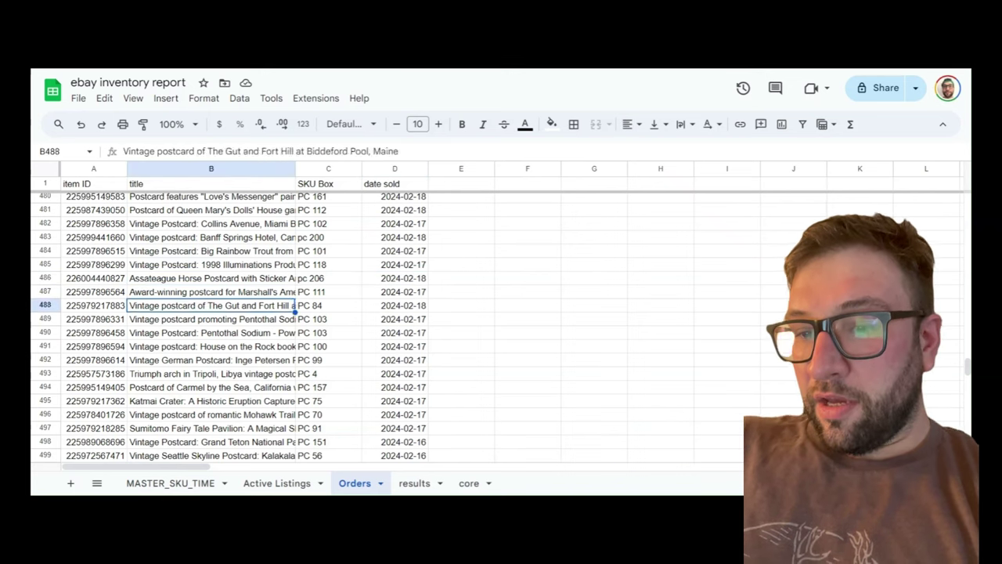
key("ctrl+Down")
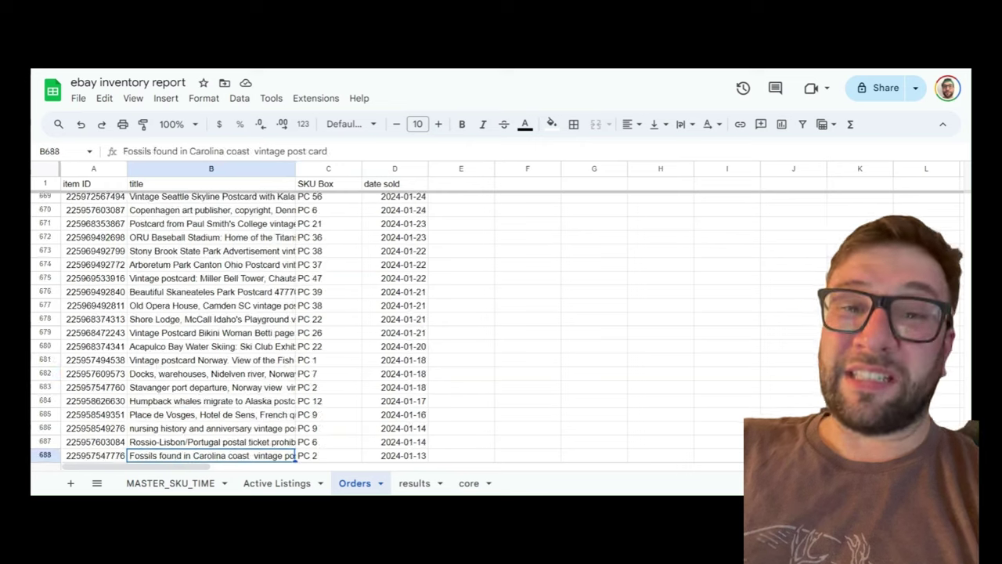
key("Up")
key("Up")
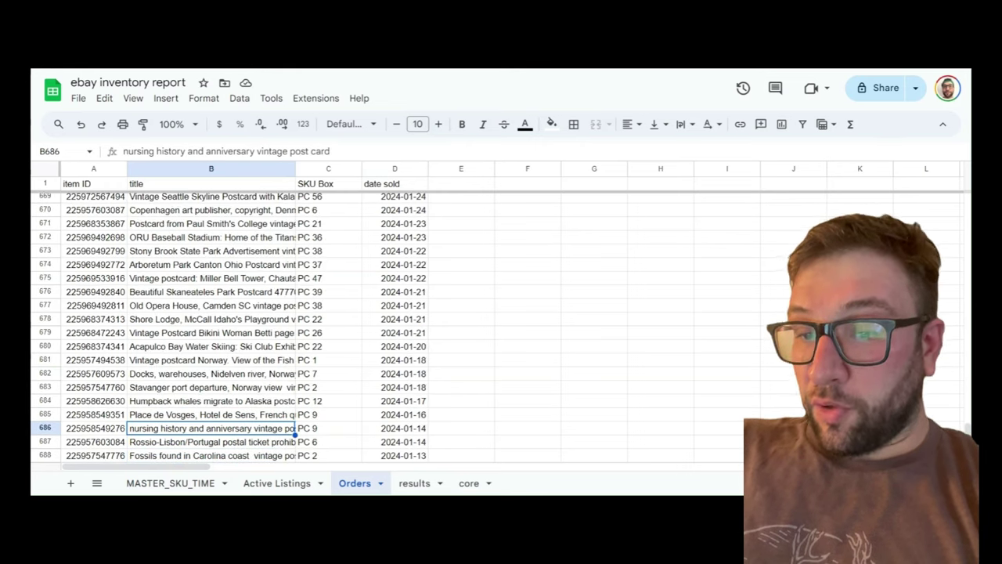
Step: Look upward through the titles of the oldest orders and return to the first order in row 2
key("Down")
key("Down")
key("Up")
key("Up")
key("Up")
key("Up")
key("Up")
key("Up")
key("Up")
key("ctrl+Up")
key("Down")
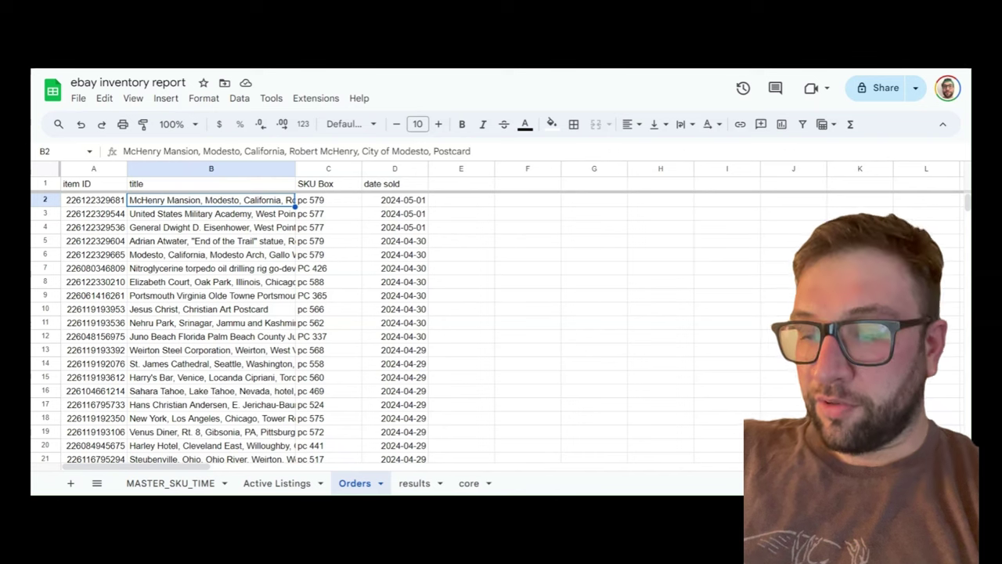
Step: Check the SKU boxes and titles of the last two orders in rows 687 and 688, and return to row 2
key("ctrl+Down")
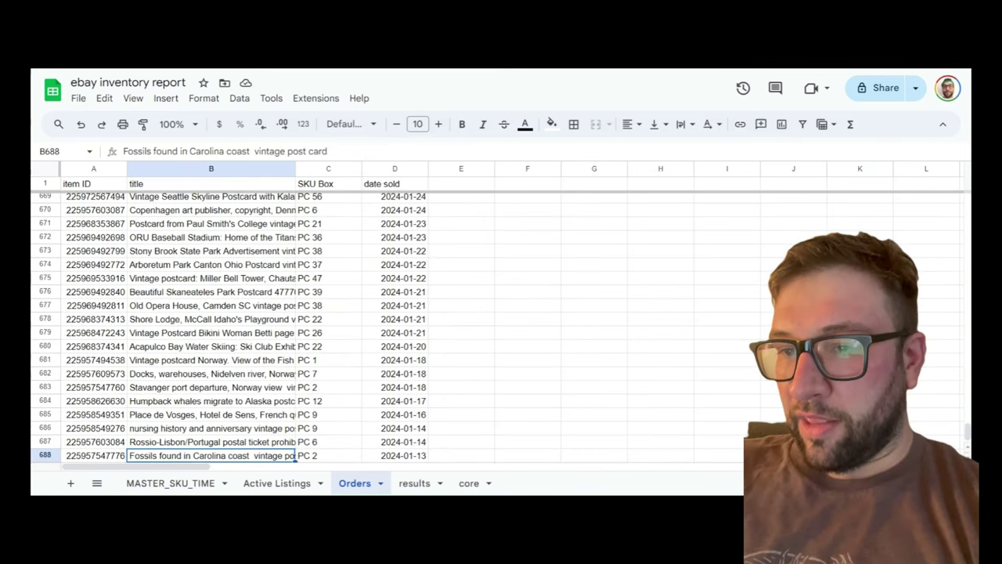
left_click(328, 455)
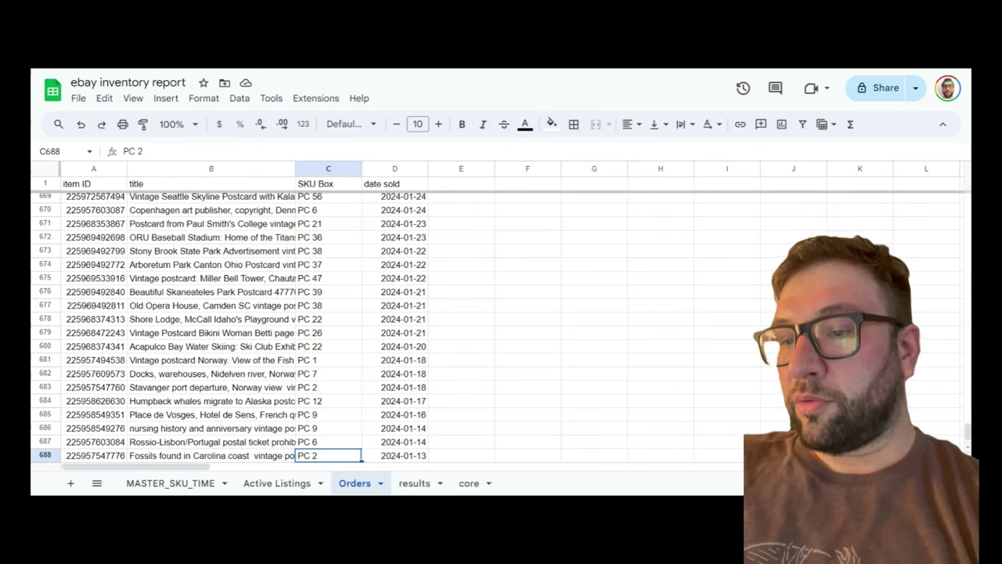
left_click(329, 441)
left_click(210, 441)
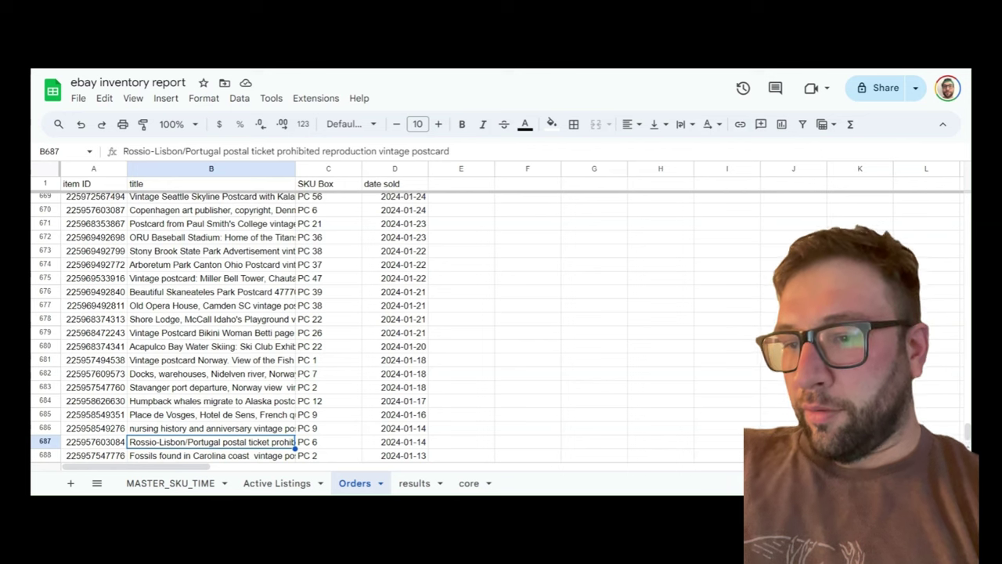
left_click(210, 454)
key("ctrl+Up")
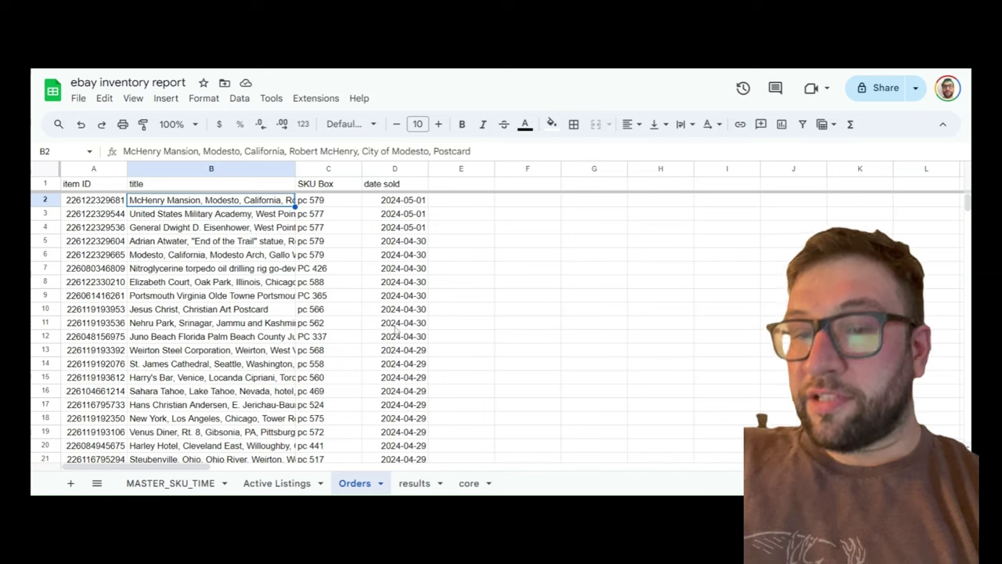
Step: Examine the sale dates of the most recent orders in rows 3 to 5 and the SKU box in row 5
left_click(409, 241)
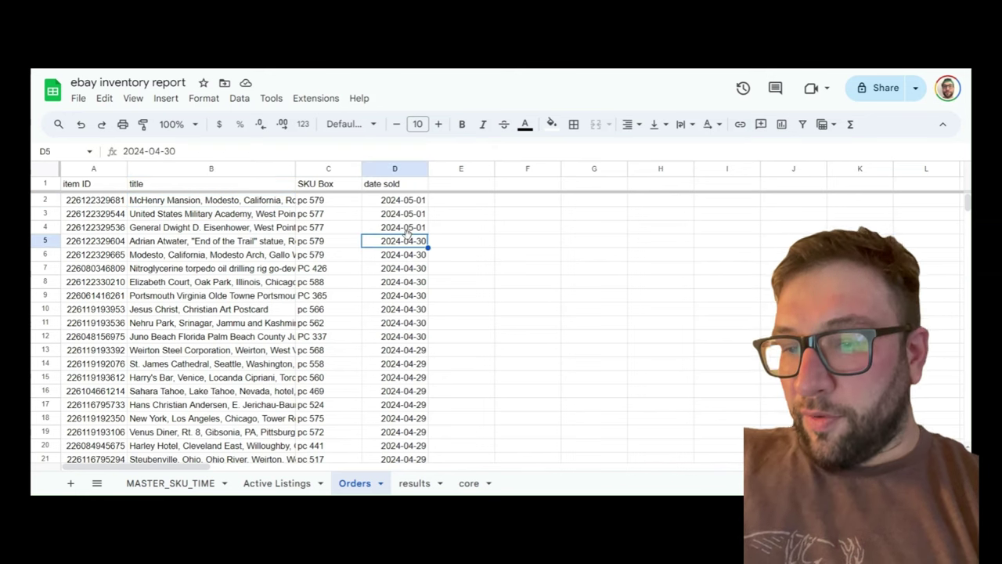
key("Up")
key("Up")
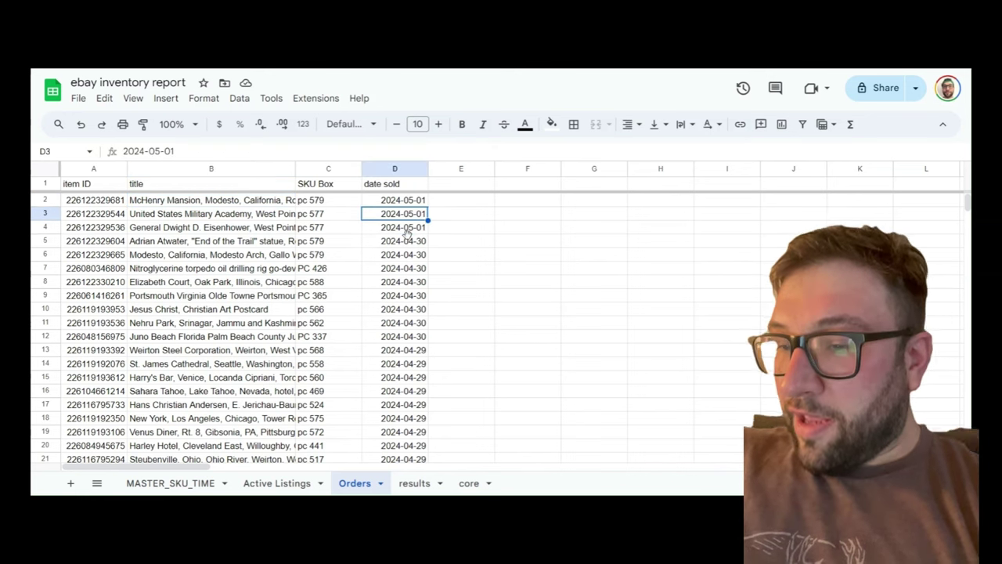
left_click(344, 241)
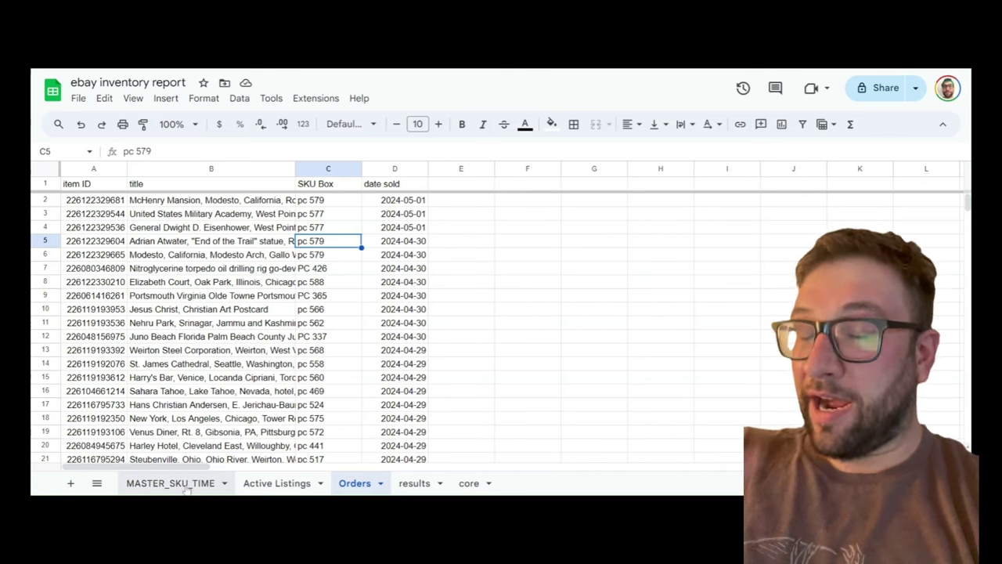
Step: Compare the Active Listings sheet, including its date listed column, with the Orders sheet, finishing on Orders
left_click(267, 483)
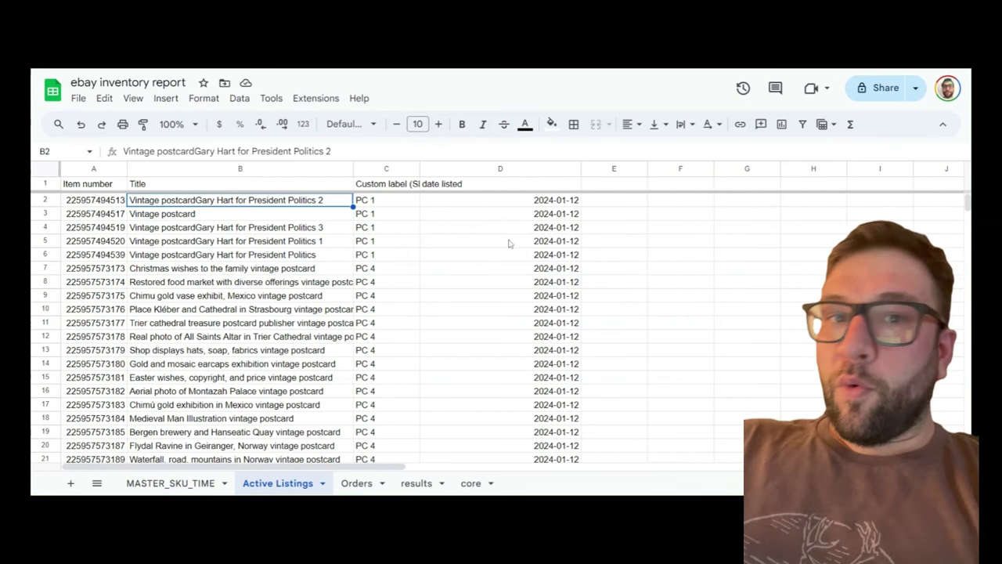
left_click(486, 188)
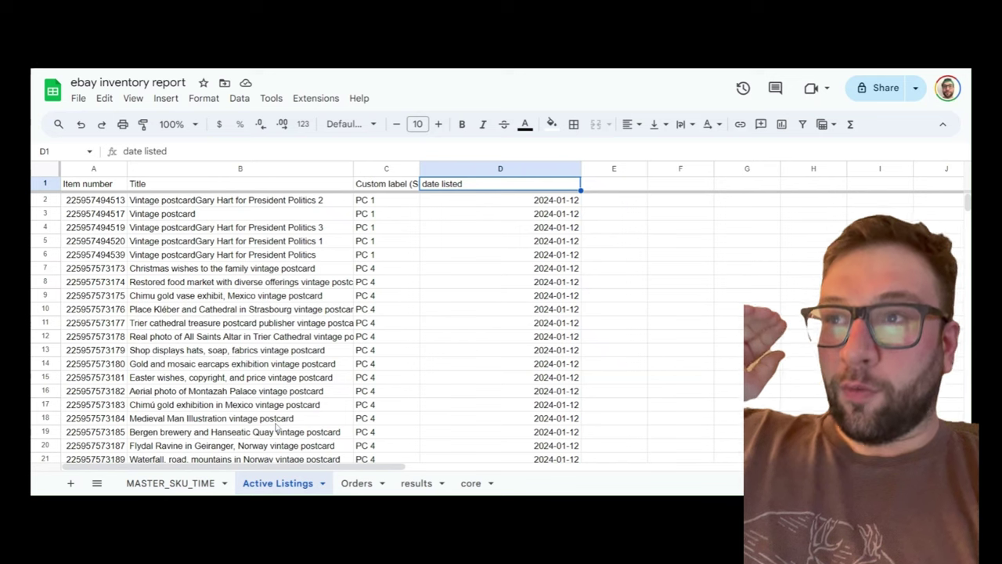
left_click(356, 483)
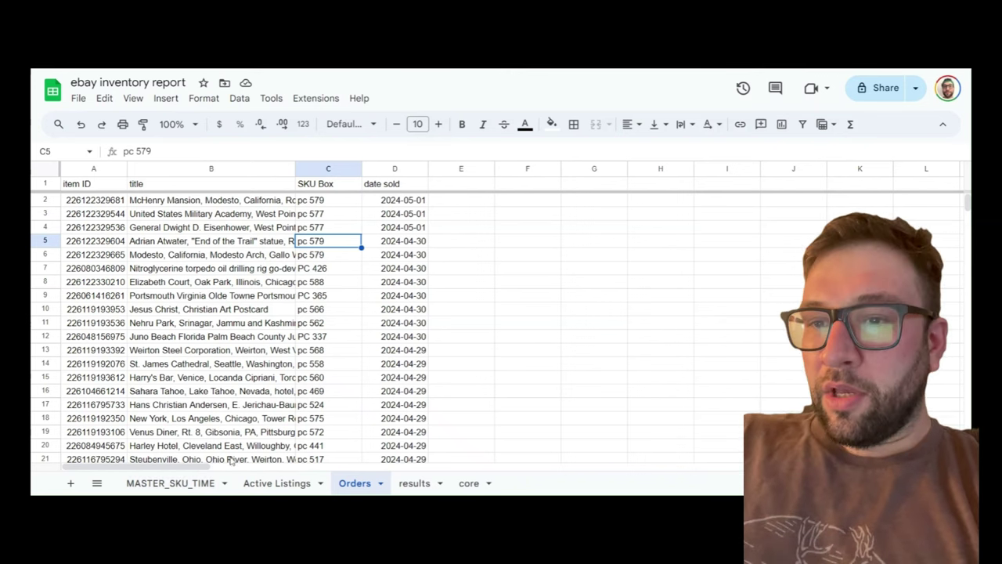
left_click(264, 477)
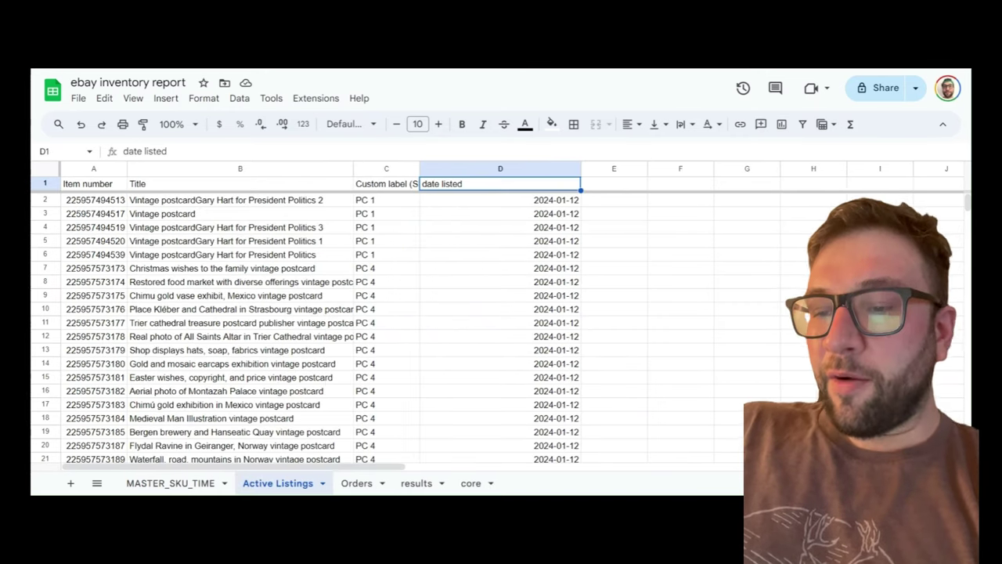
left_click(354, 483)
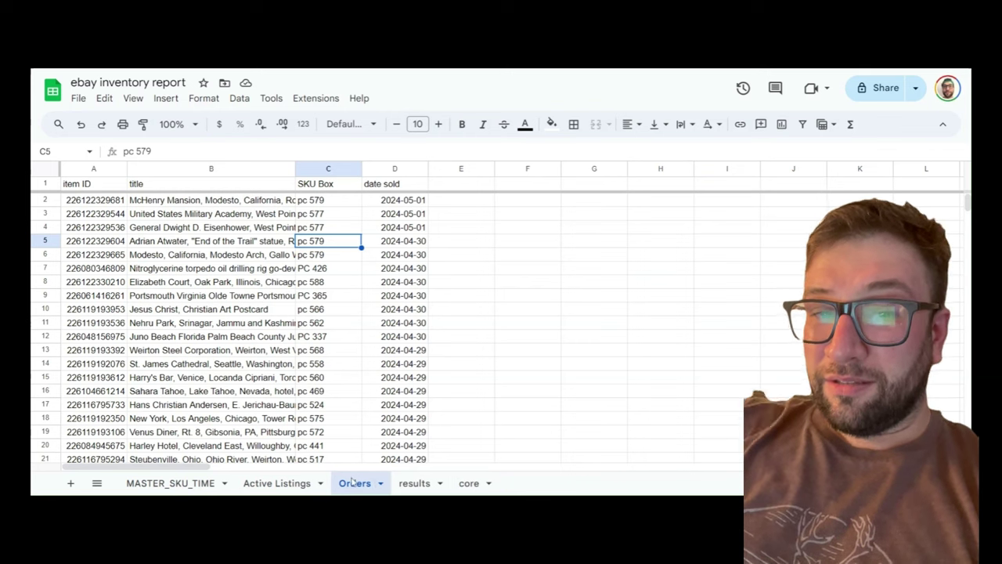
Step: Open the results sheet, look through the Inactive SKUs list to about row 104, and return to the monthly table
left_click(414, 483)
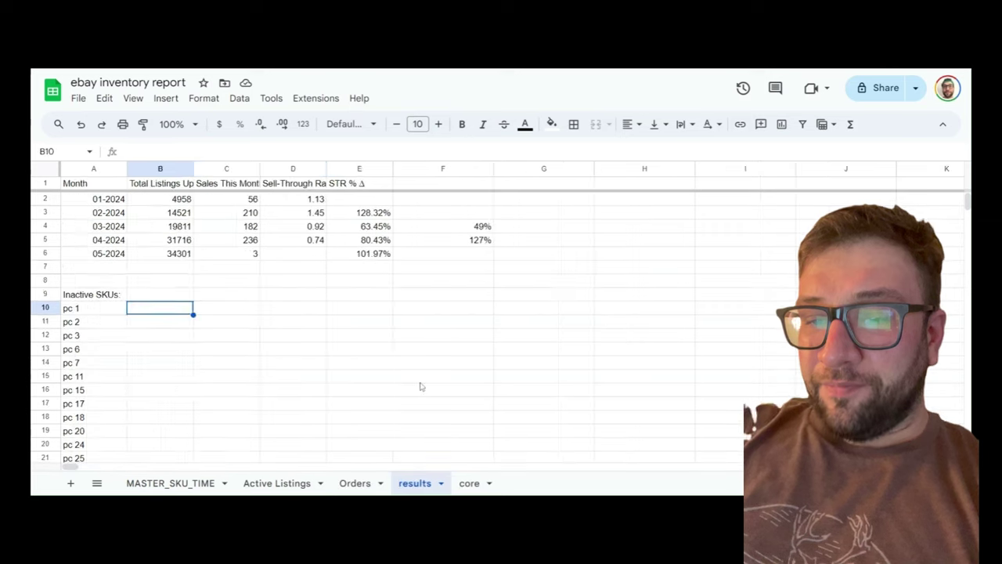
left_click(109, 297)
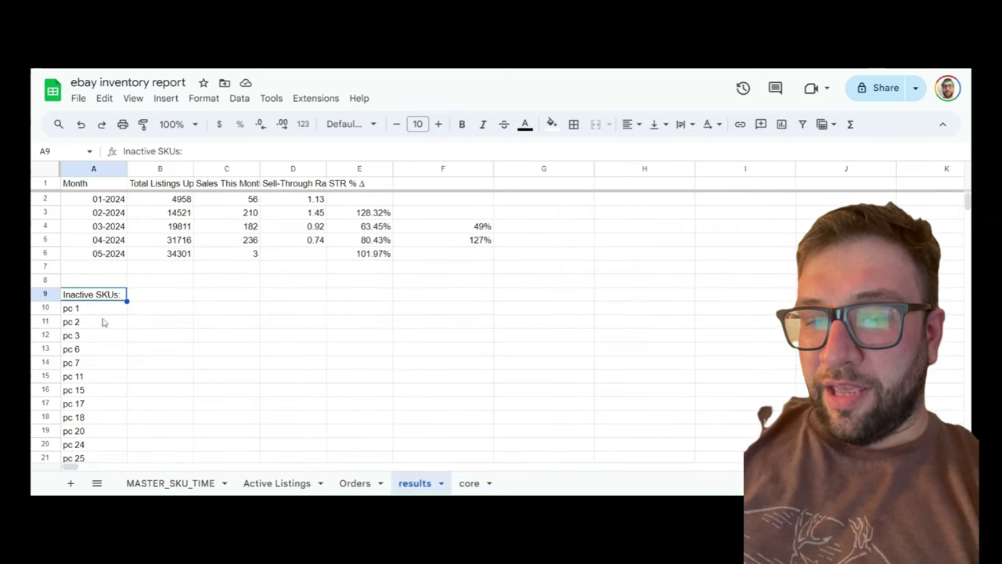
scroll(103, 322, "down", 2)
scroll(102, 326, "up", 2)
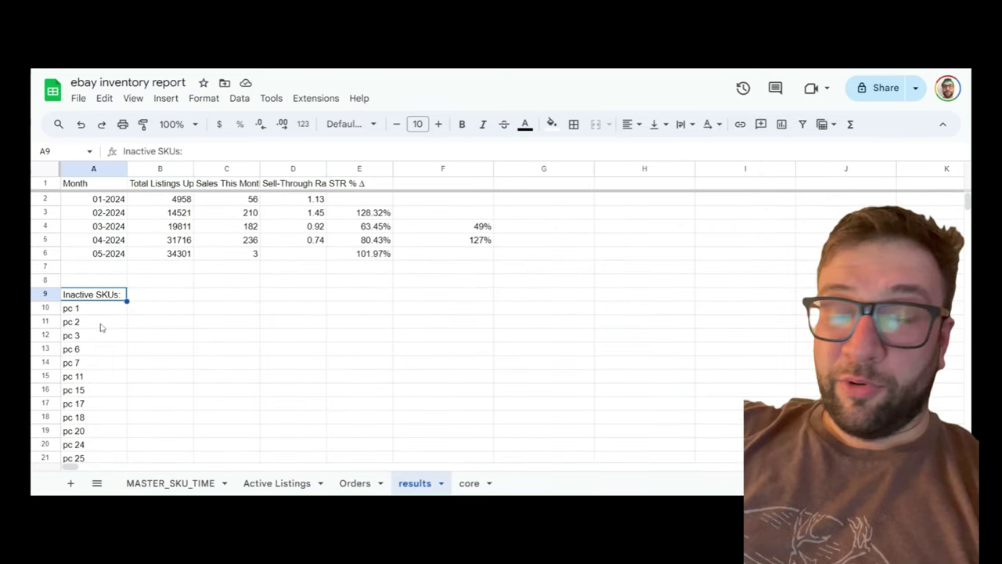
scroll(102, 333, "down", 1)
scroll(102, 332, "down", 5)
scroll(101, 331, "up", 5)
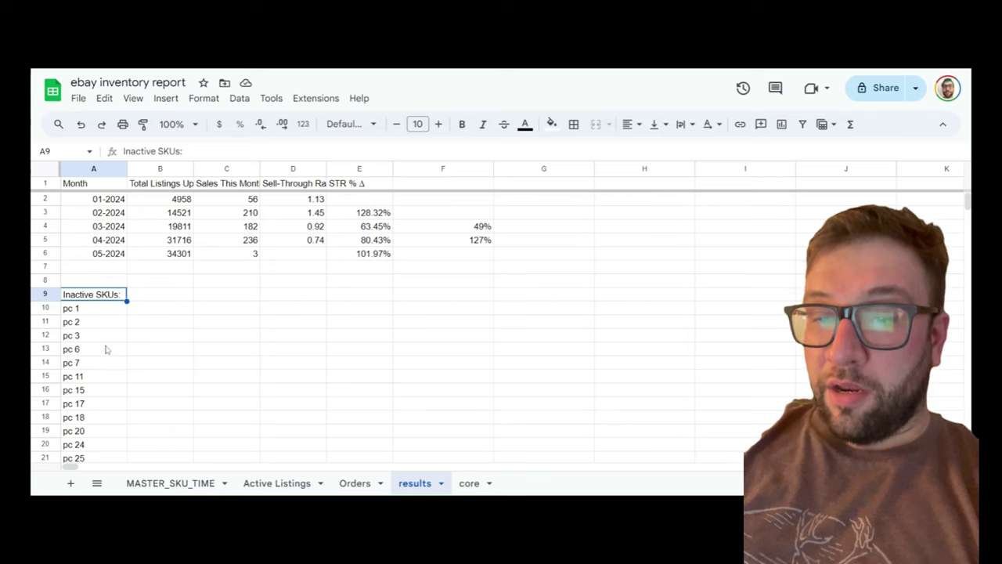
scroll(104, 346, "down", 3)
scroll(106, 349, "down", 20)
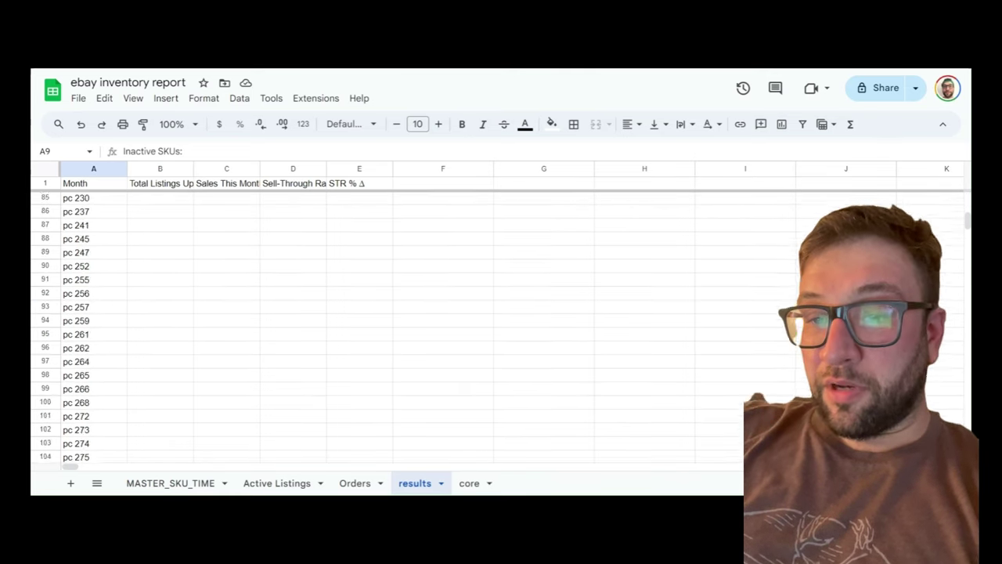
scroll(106, 350, "up", 20)
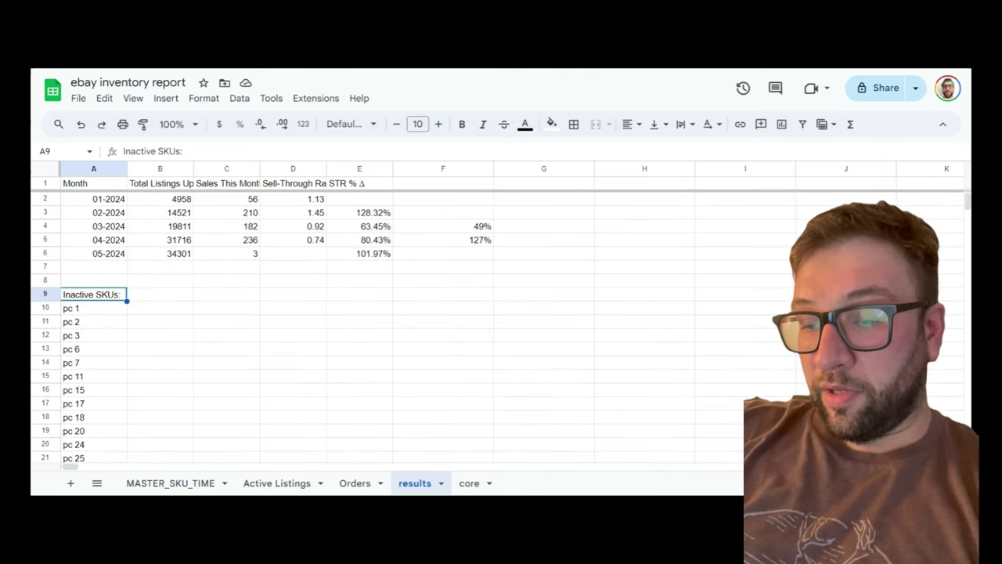
scroll(106, 349, "down", 5)
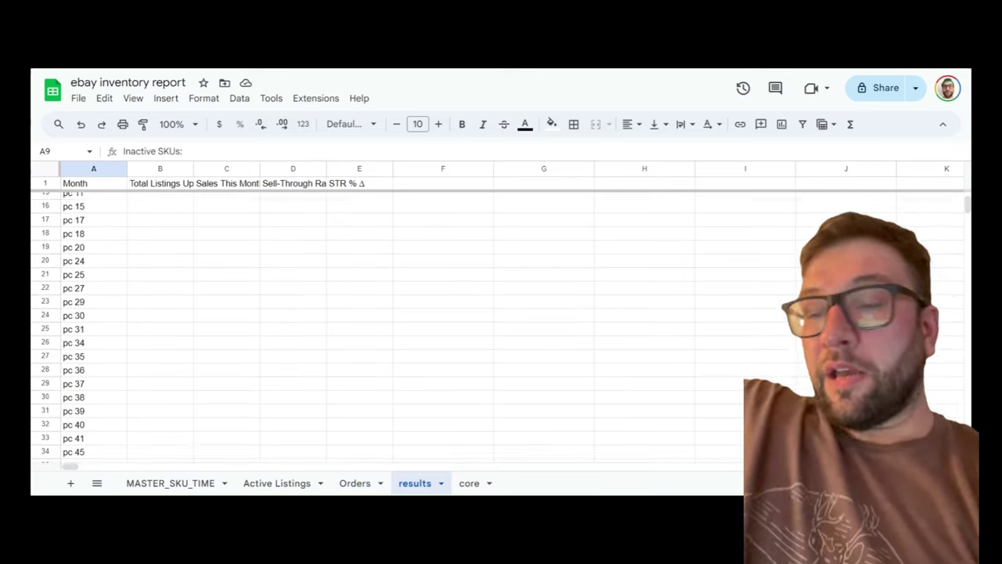
scroll(106, 349, "up", 3)
scroll(109, 321, "up", 2)
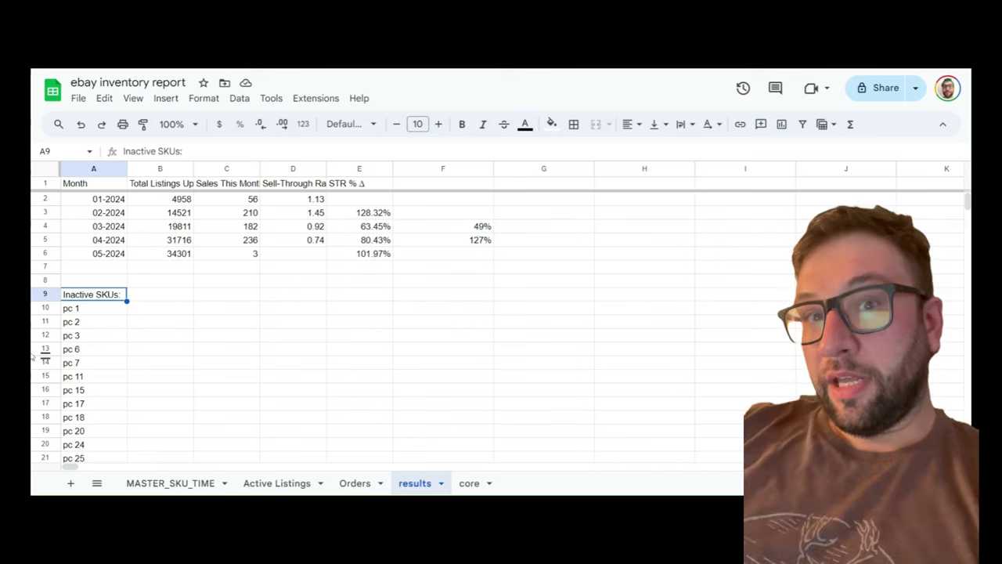
Step: Widen the Sales This Month and Sell-Through Rate (%) columns to show their full headings, and select the 01-2024 sell-through rate
left_click(109, 201)
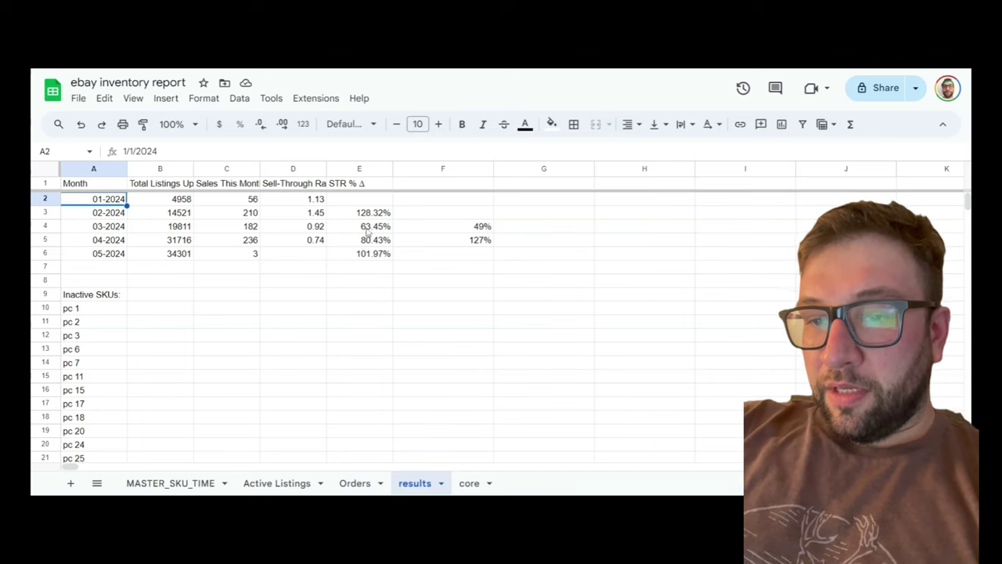
left_click(318, 215)
left_click_drag(327, 168, 365, 168)
left_click_drag(259, 169, 315, 169)
left_click(383, 200)
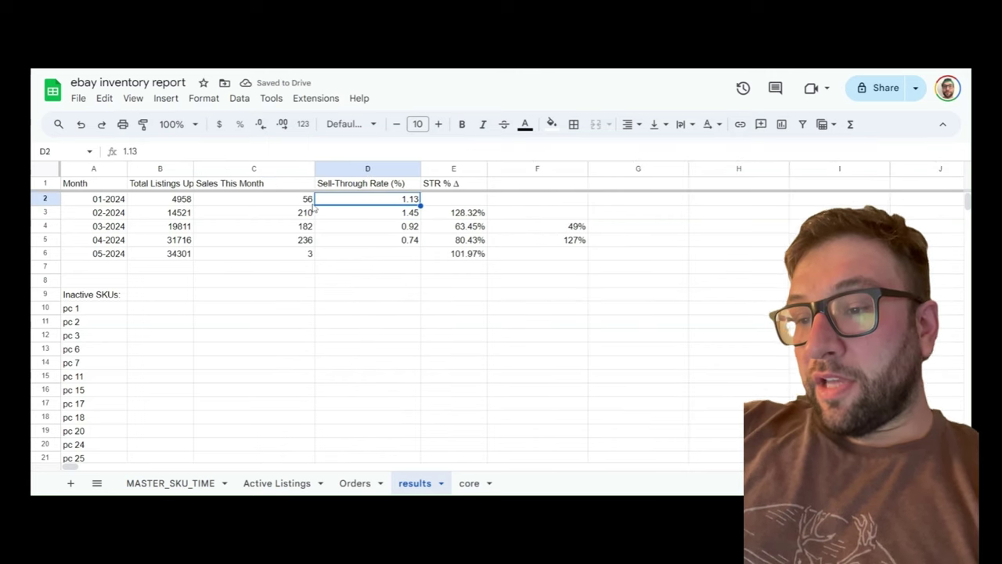
Step: Examine the 02-2024 total listings and sell-through rate, and the formula behind its STR % Δ in E3
left_click(170, 218)
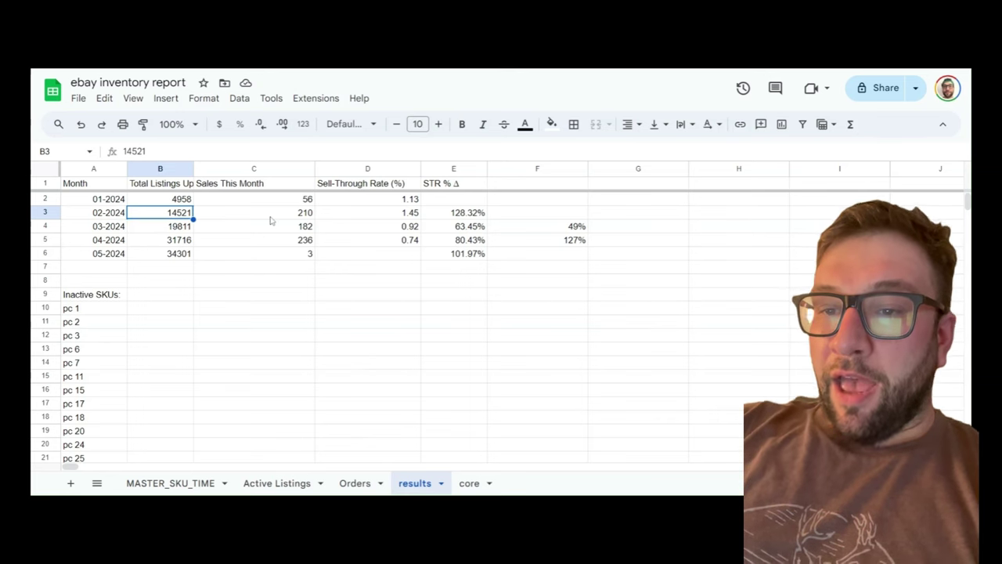
left_click(385, 204)
left_click(386, 211)
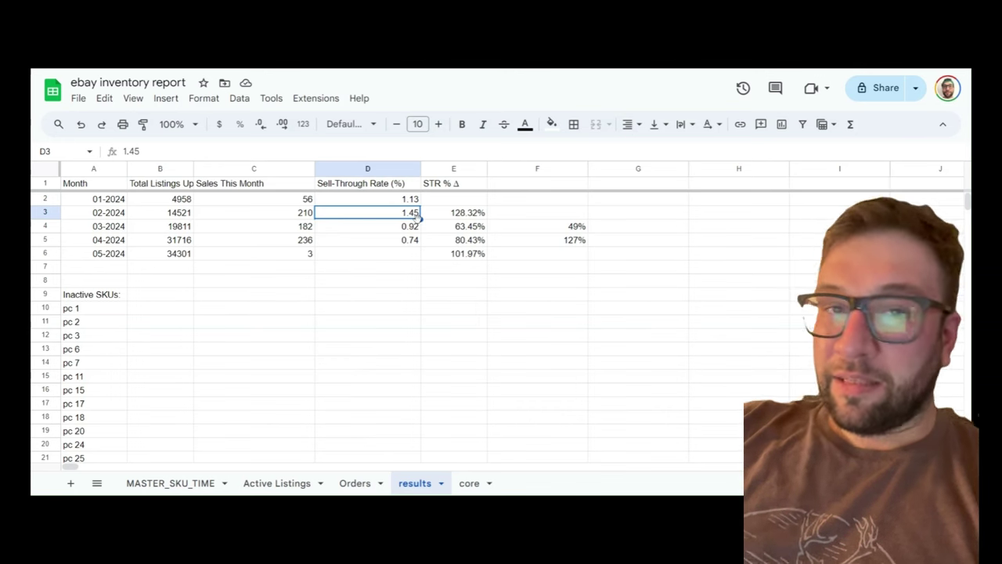
left_click(477, 219)
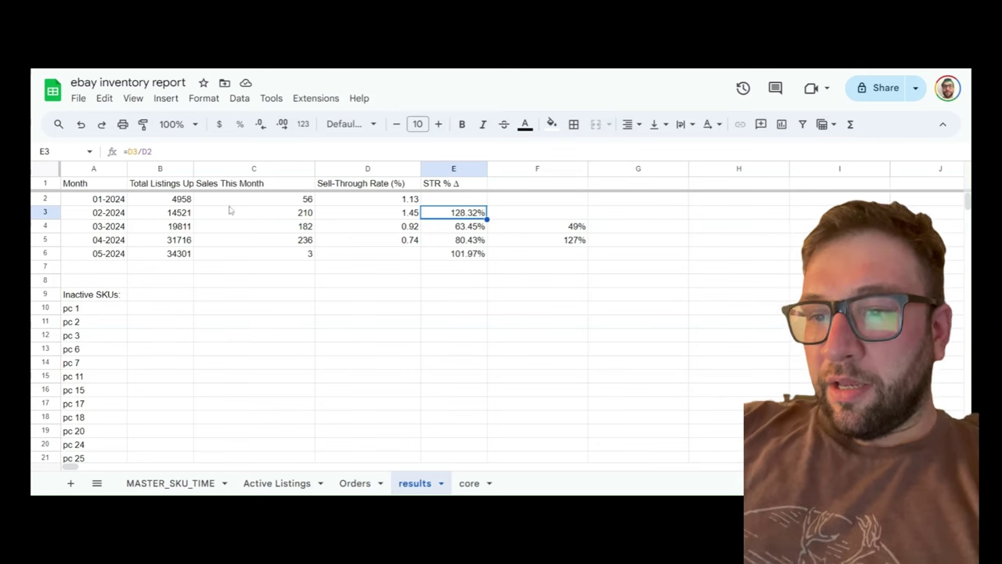
Step: Examine the 03-2024 total listings, sales and sell-through rate across row 4, ending on the rate in D4
left_click(178, 226)
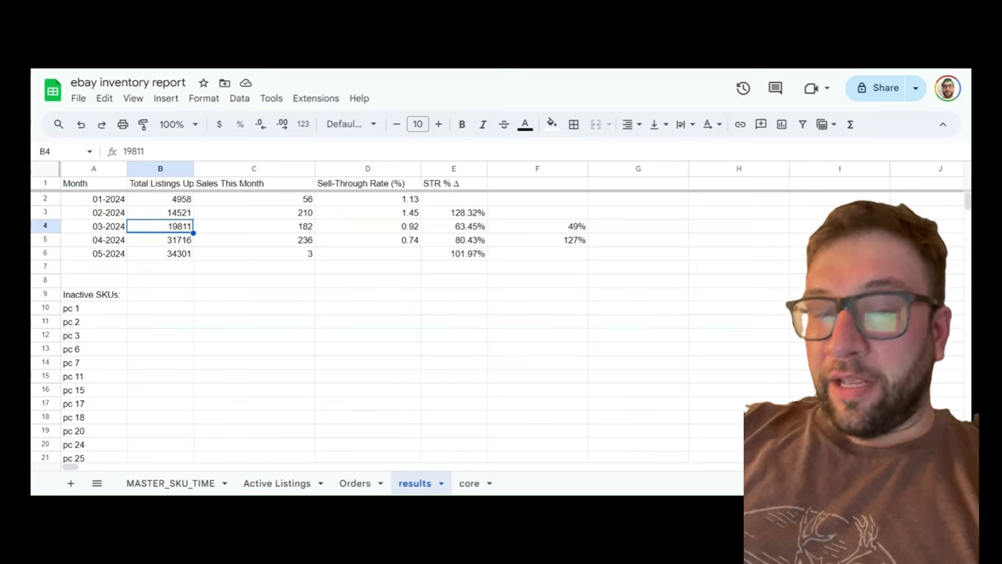
key("Right")
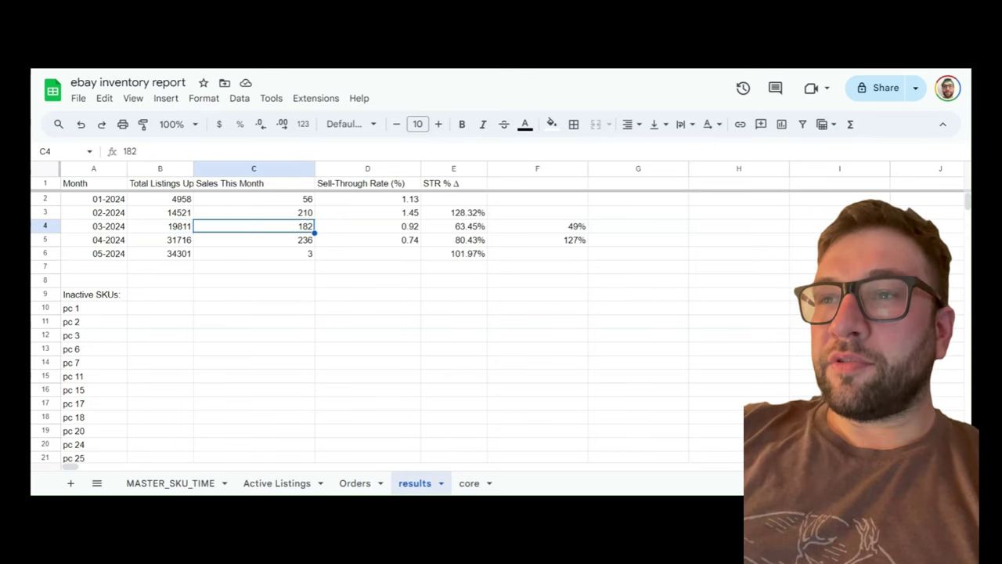
key("Right")
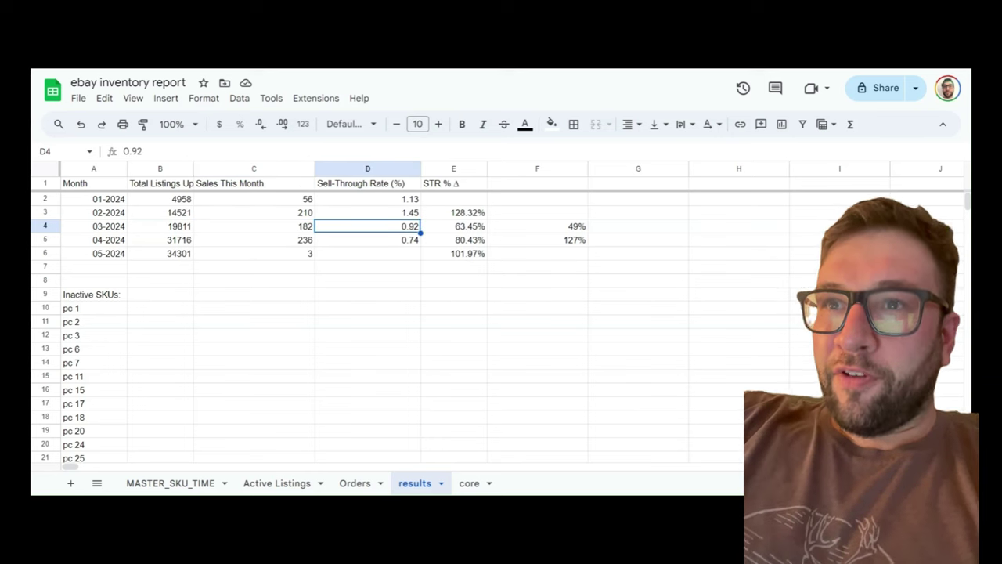
key("Left")
key("Left")
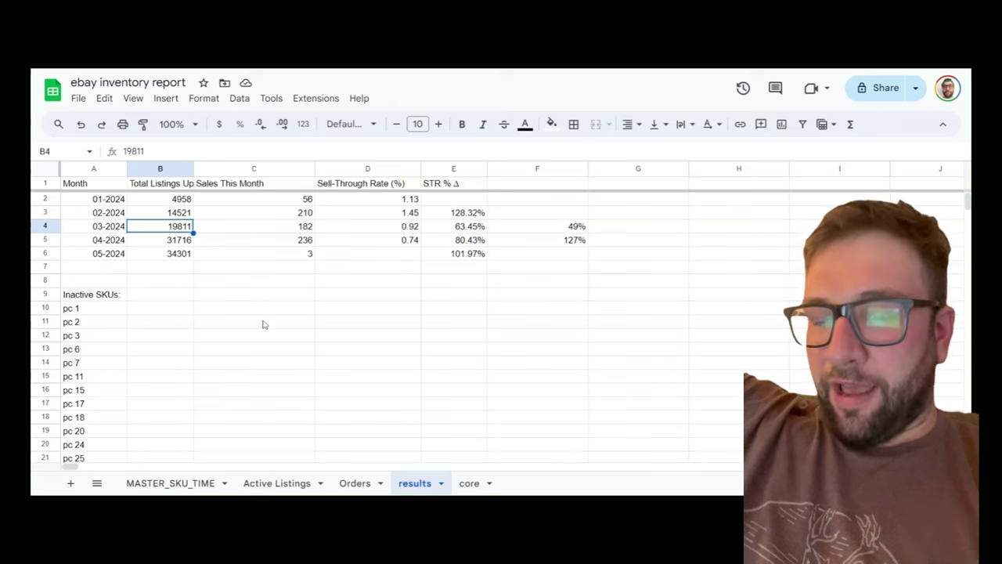
key("Right")
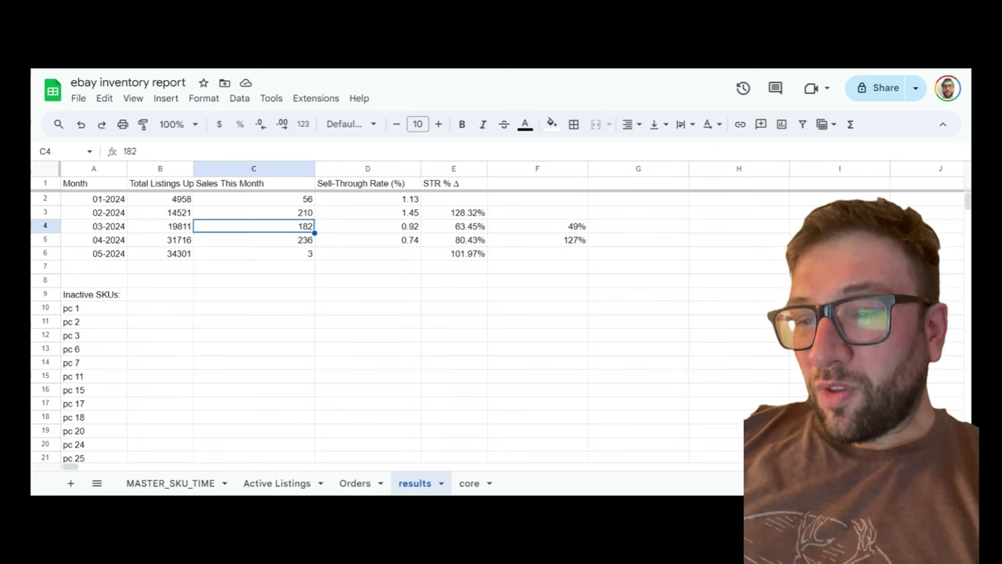
left_click(367, 225)
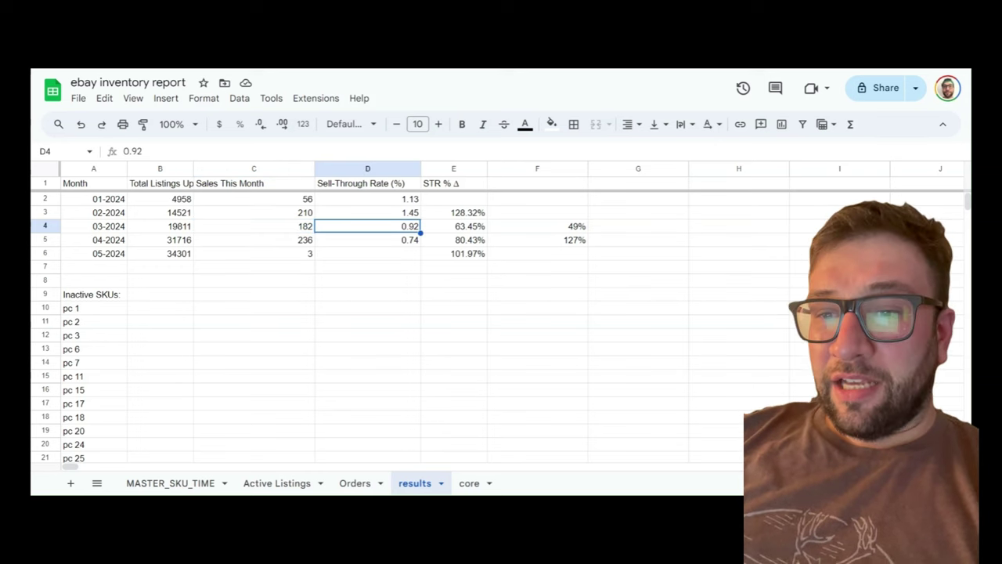
Step: Compare the 03-2024 listings and sales with the 02-2024 total listings, ending on the STR % Δ formula in E4
left_click(453, 226)
key("Left")
key("Left")
key("Left")
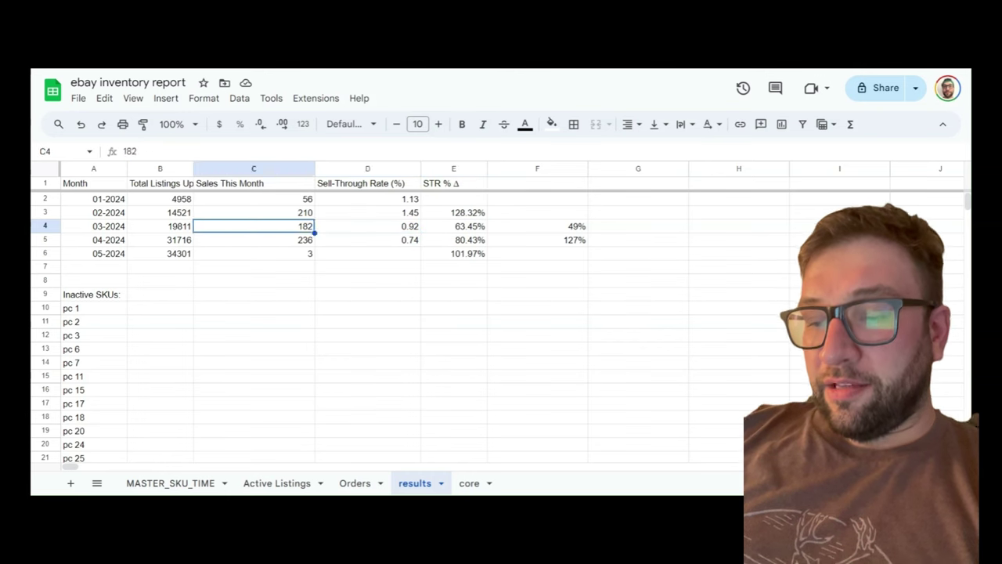
key("Up")
key("Up")
key("Down")
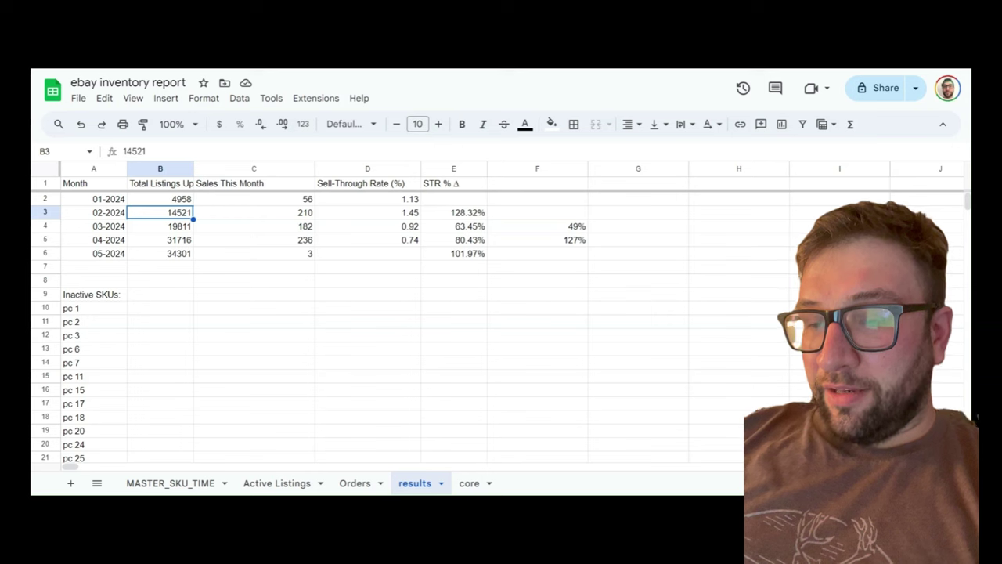
left_click(253, 226)
left_click(454, 227)
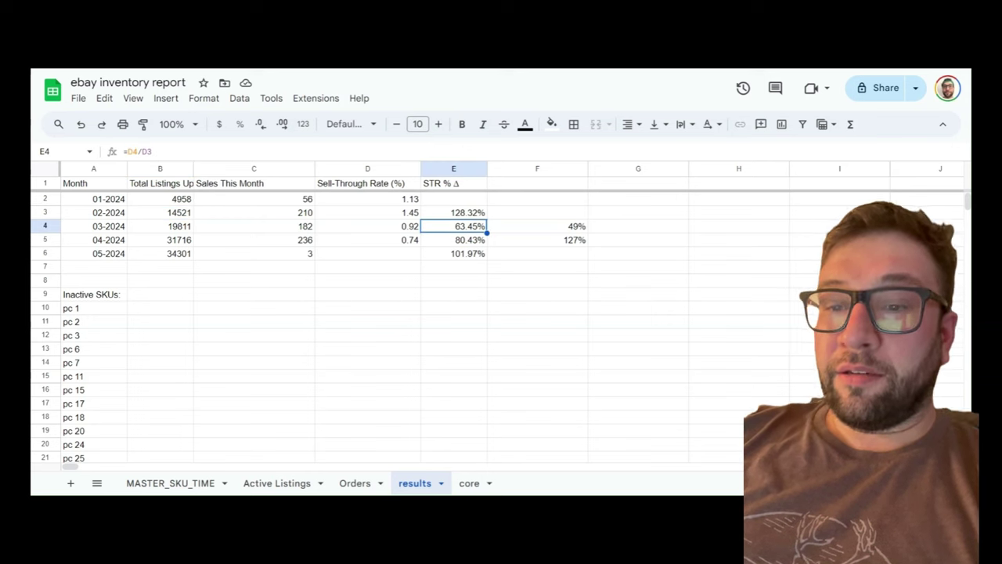
Step: Compare the 03-2024 and 04-2024 sell-through rates in D4 and D5 with the STR % Δ formulas in E4 and E5
left_click(367, 226)
left_click(367, 240)
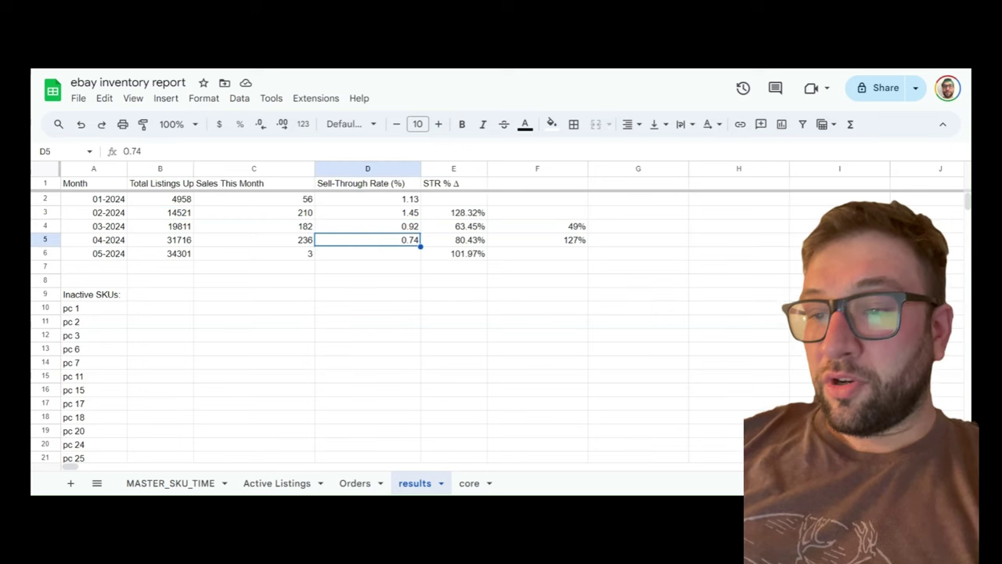
left_click(454, 240)
left_click(367, 240)
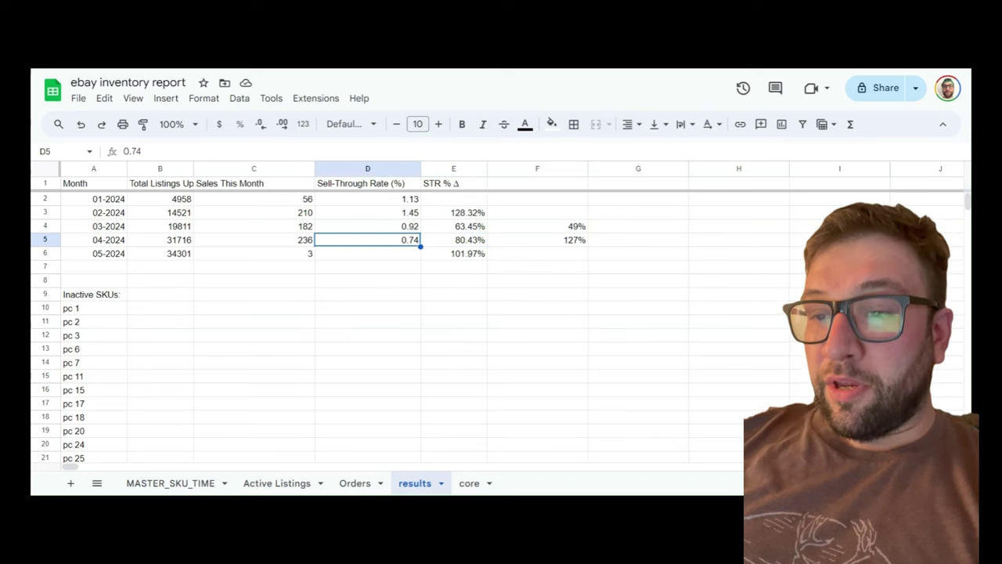
left_click(367, 226)
left_click(367, 239)
left_click(453, 239)
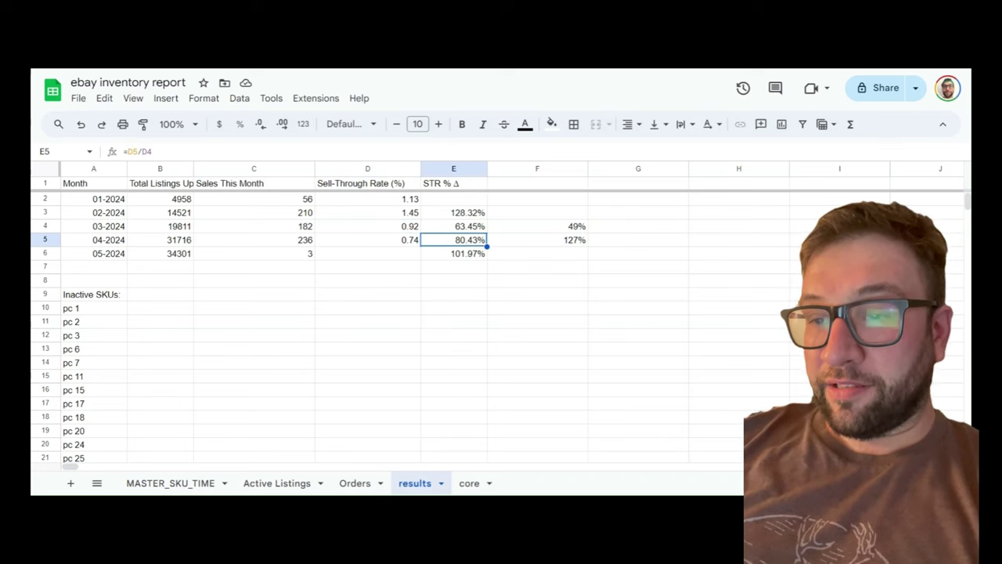
left_click(453, 227)
left_click(368, 226)
left_click(453, 226)
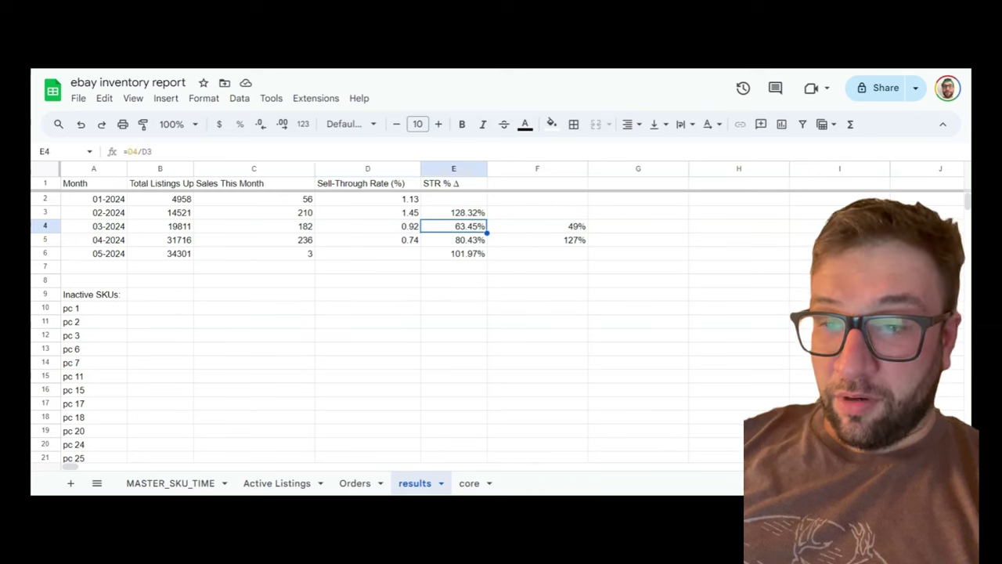
Step: Review the 03-2024 row from month to STR % Δ, and check it against the 02-2024 rate and change in D3 and E3
key("Left")
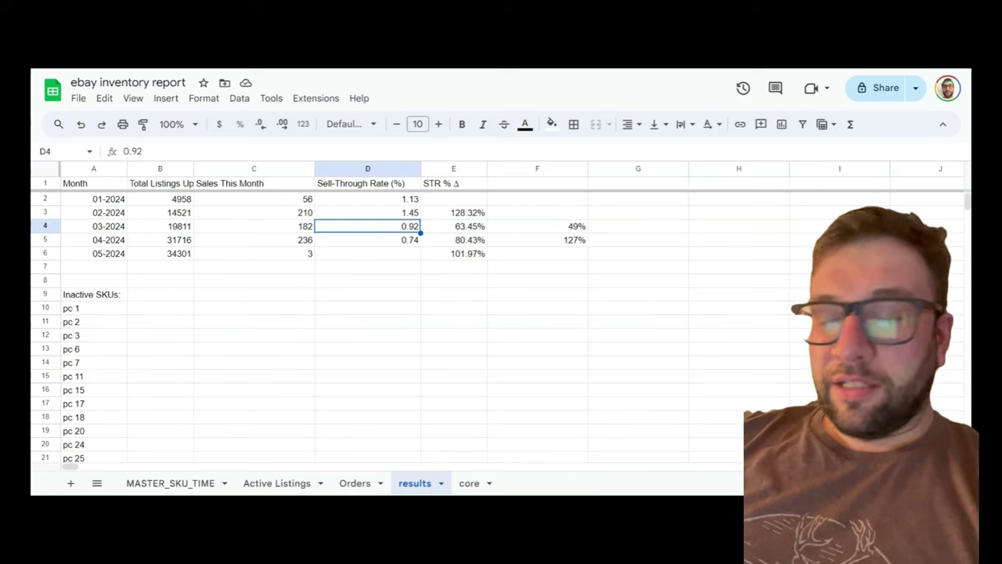
key("Left")
key("Left")
key("Left")
key("Right")
key("Right")
key("Right")
key("Right")
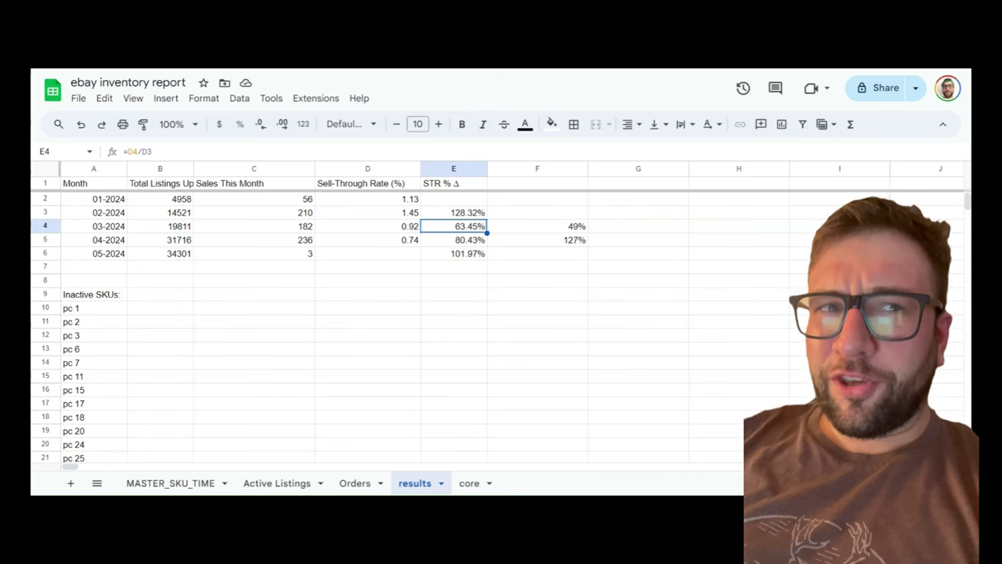
key("Up")
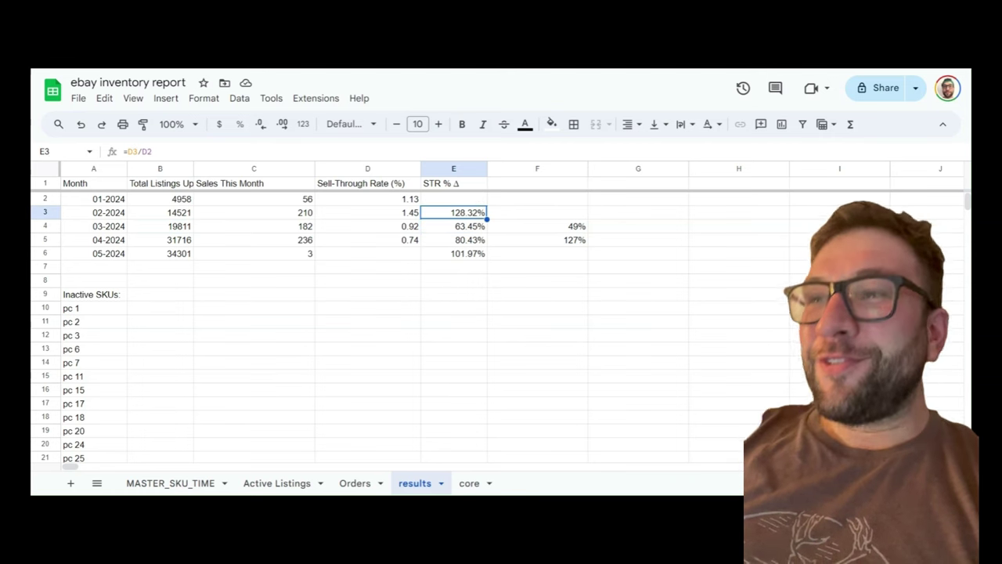
key("Left")
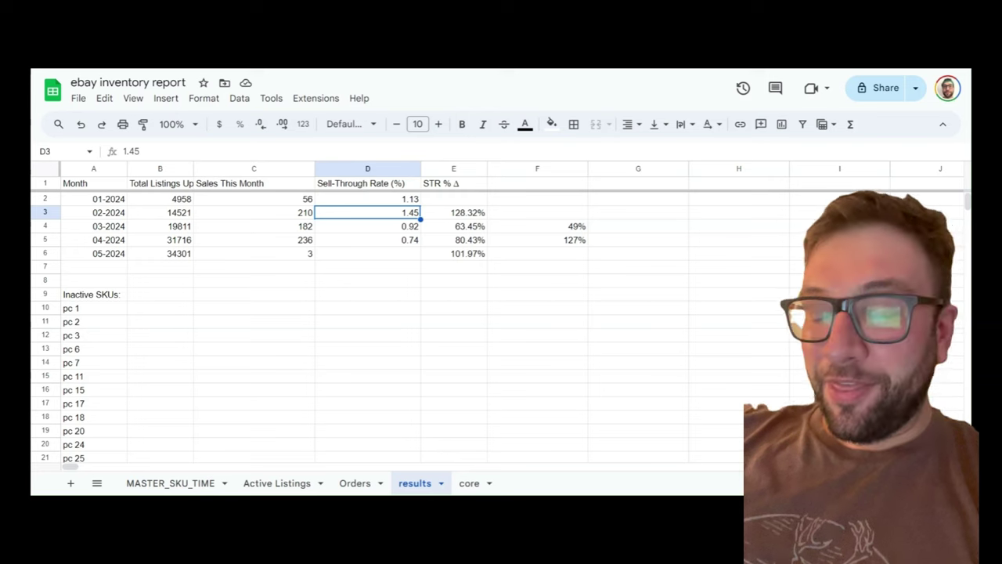
key("Right")
key("Down")
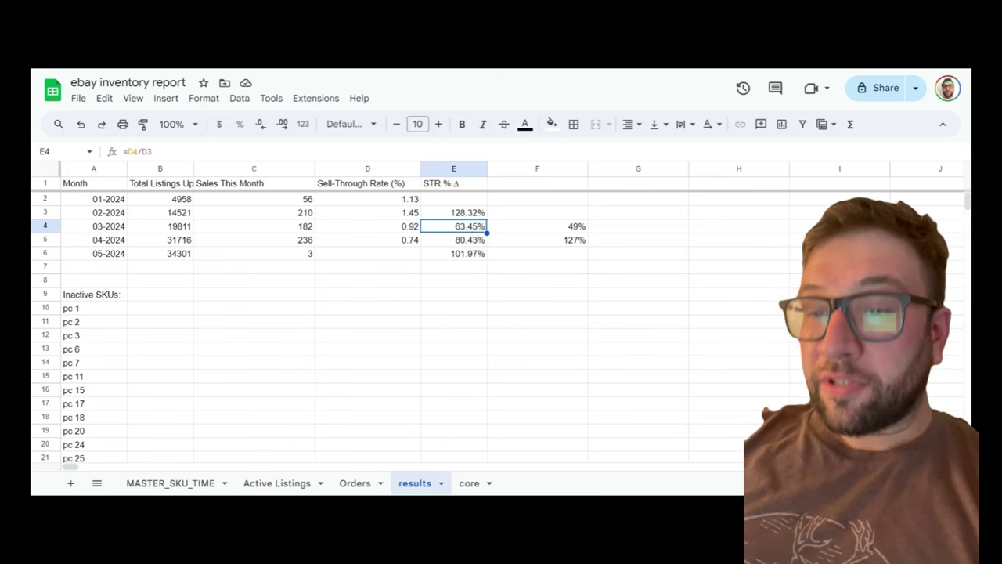
Step: Examine the 04-2024 total listings, sales, sell-through rate and STR % Δ across row 5, ending on the rate in D5
left_click(453, 239)
left_click(367, 240)
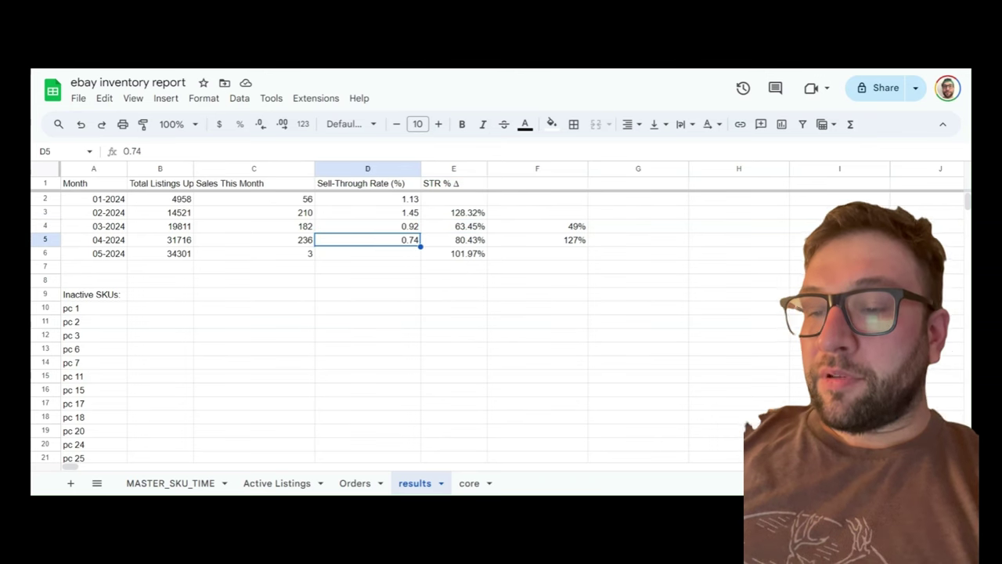
key("Left")
key("Left")
key("Left")
key("Right")
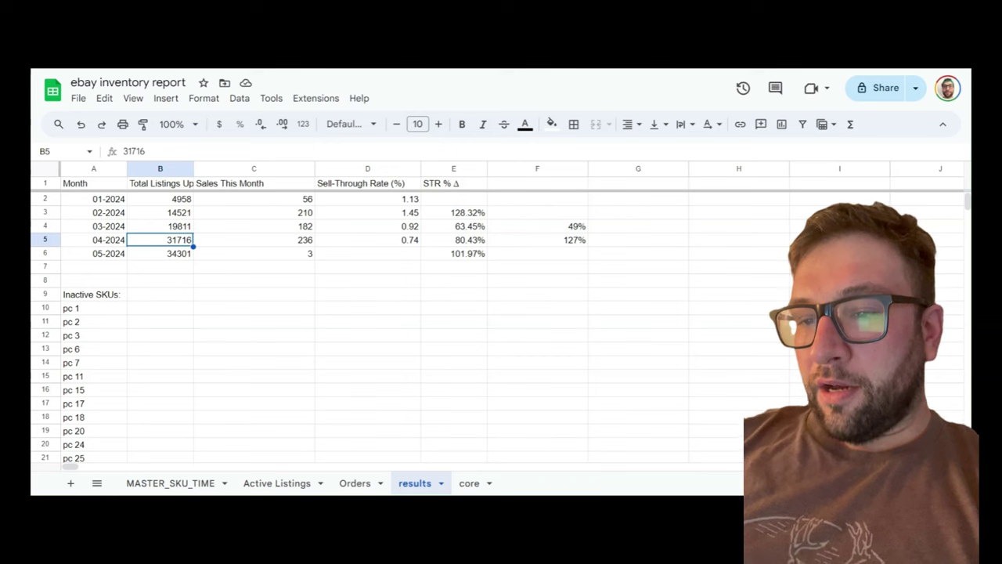
key("Right")
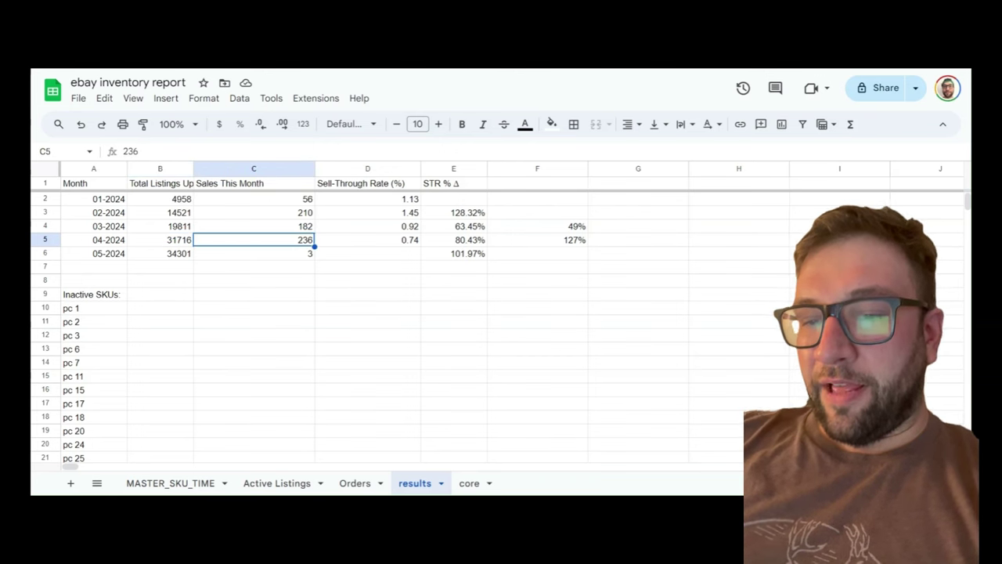
key("Right")
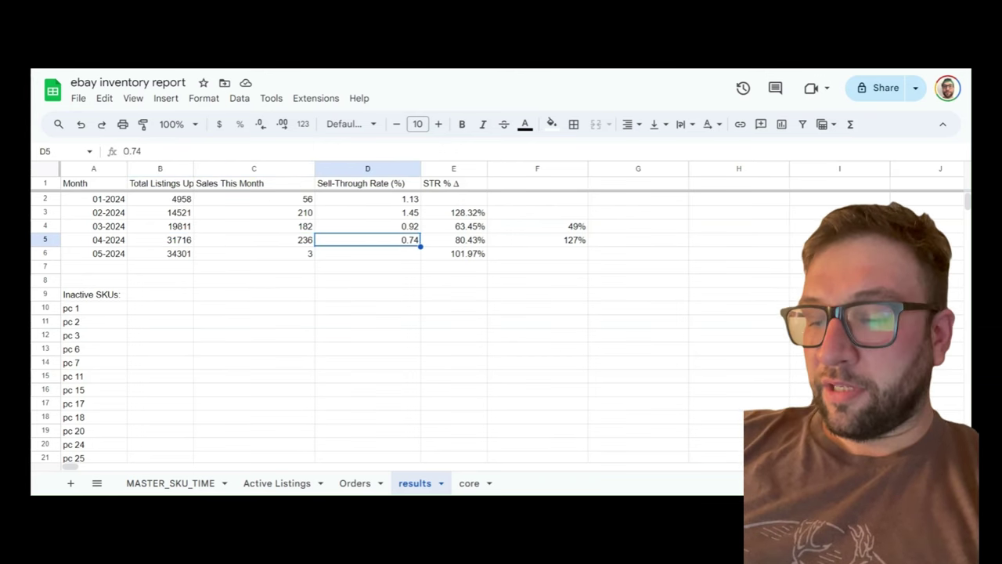
key("Right")
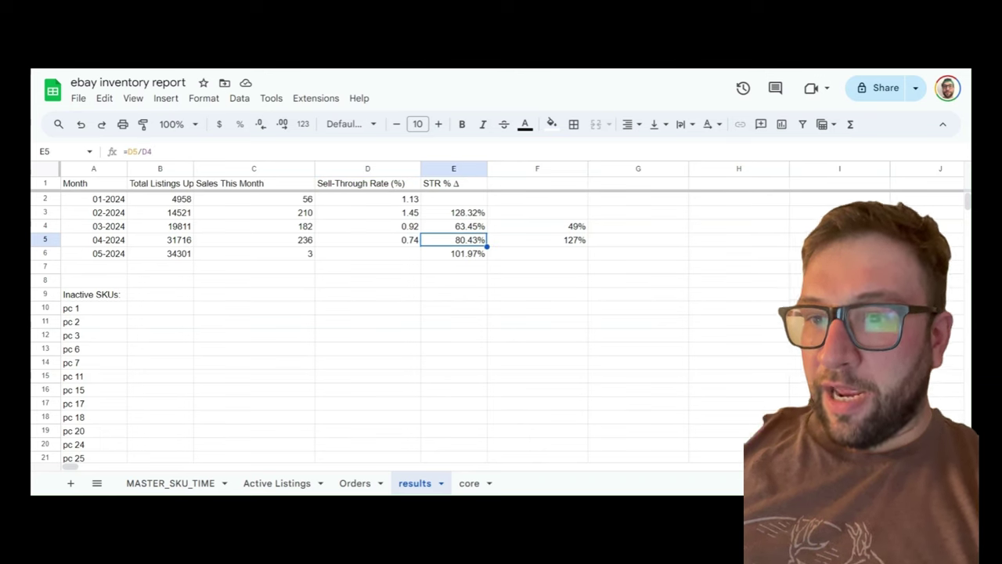
key("Left")
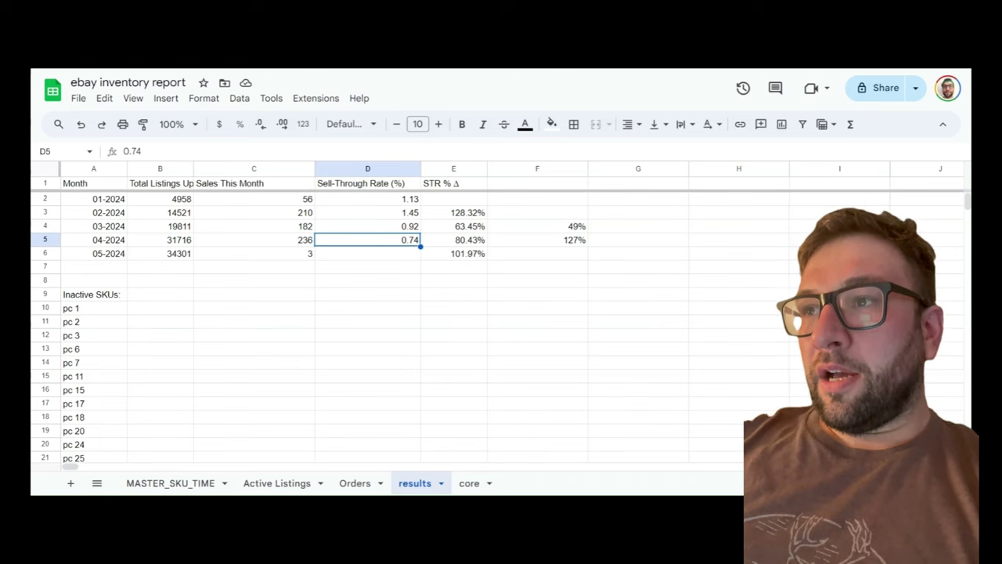
Step: Examine the 05-2024 total listings and sales across row 6, ending on the STR % Δ formula in E6
key("Up")
key("Down")
key("Down")
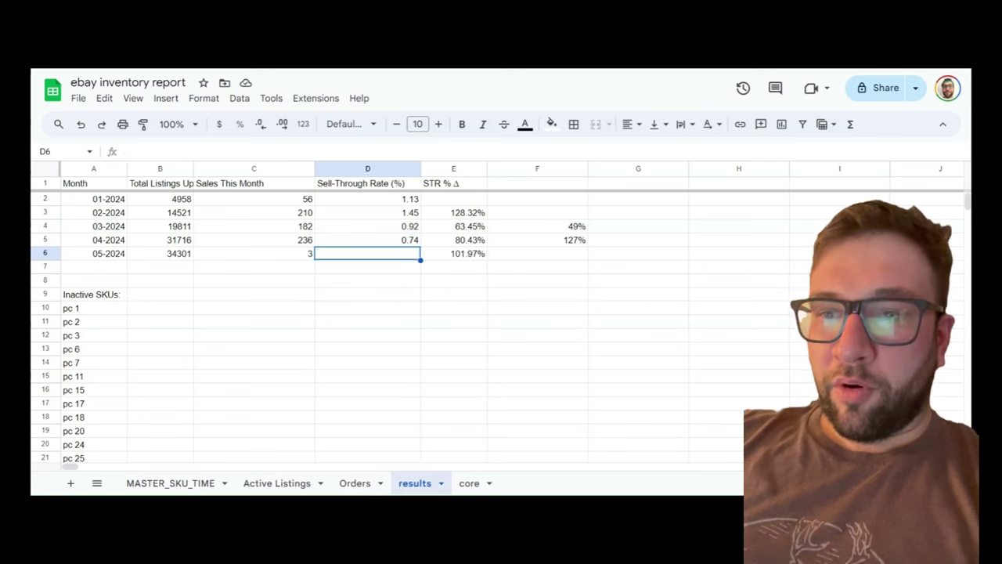
key("Left")
key("Left")
key("Left")
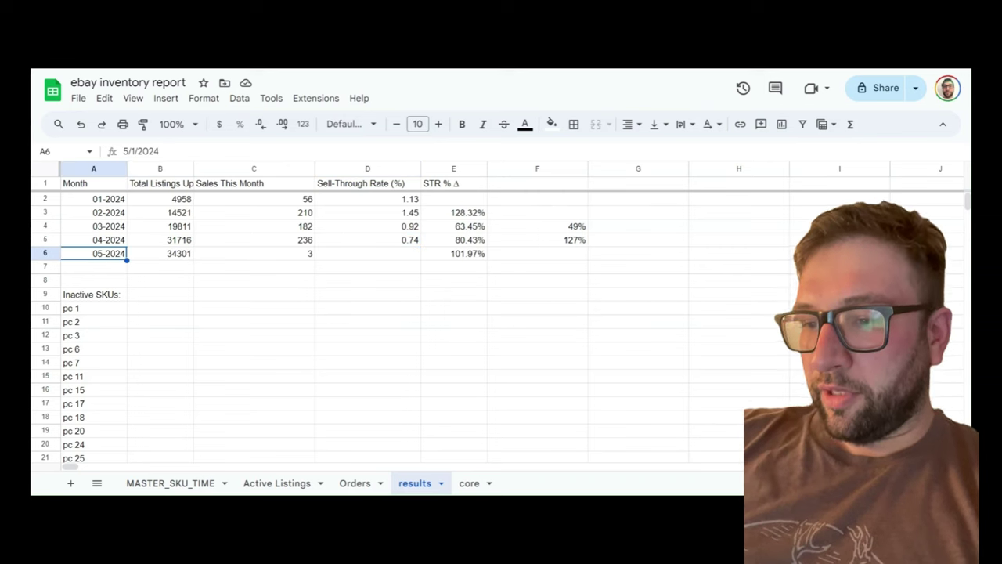
key("Right")
key("Right")
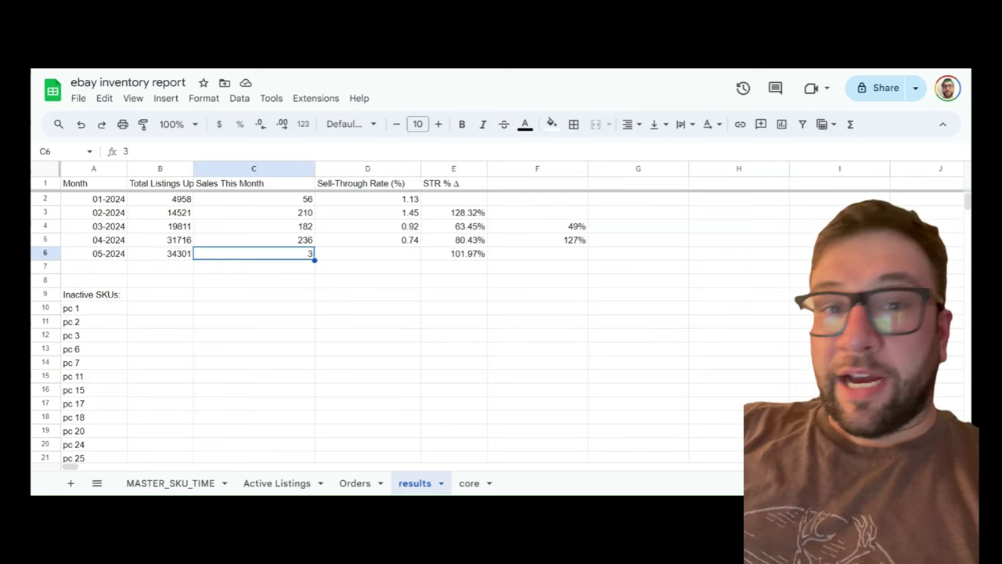
key("Right")
key("Right")
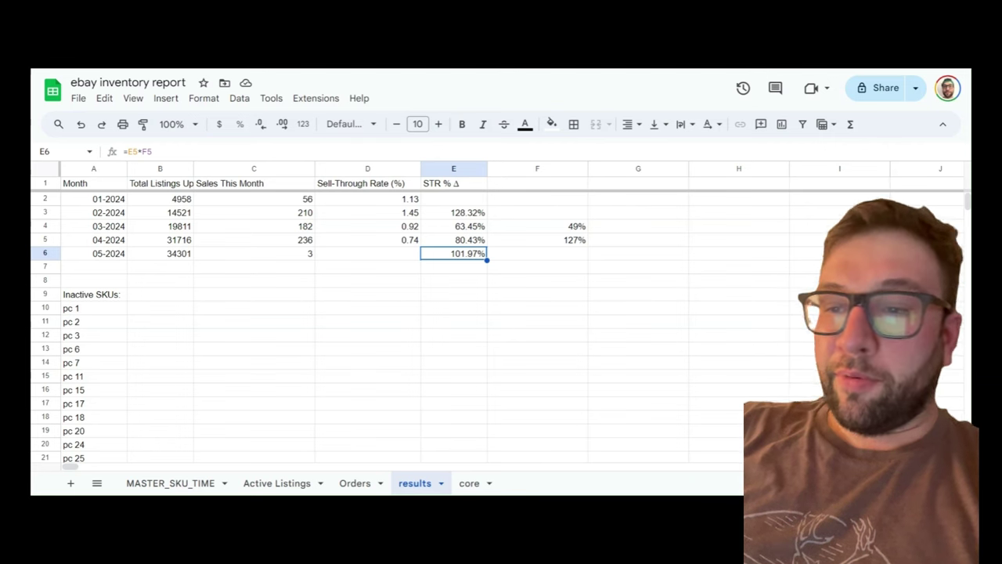
Step: Review the 03-2024 sell-through rate in D4 alongside its STR % Δ in E4 and the adjacent percentage in F4
key("Down")
key("Up")
key("Up")
key("Up")
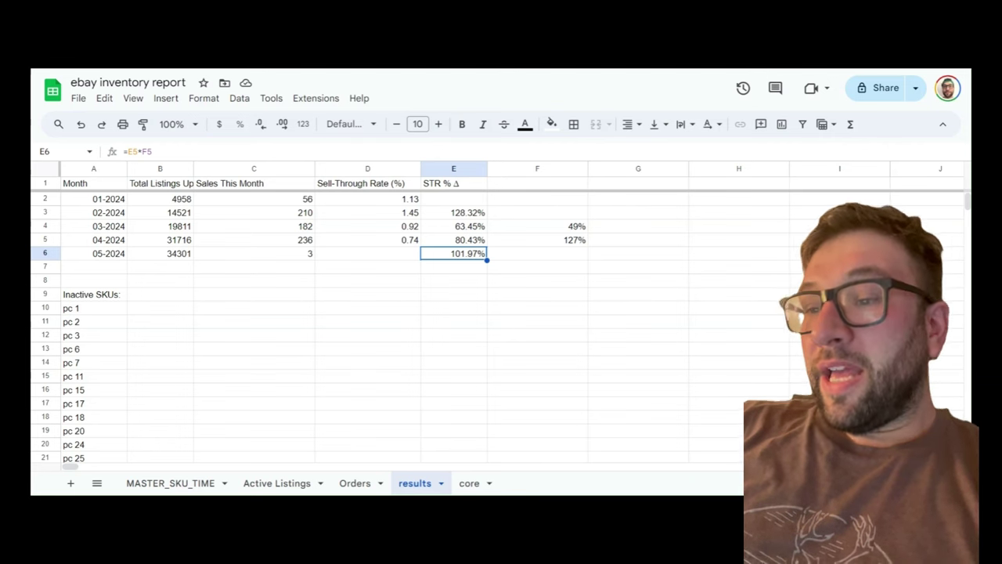
left_click(367, 226)
left_click(453, 225)
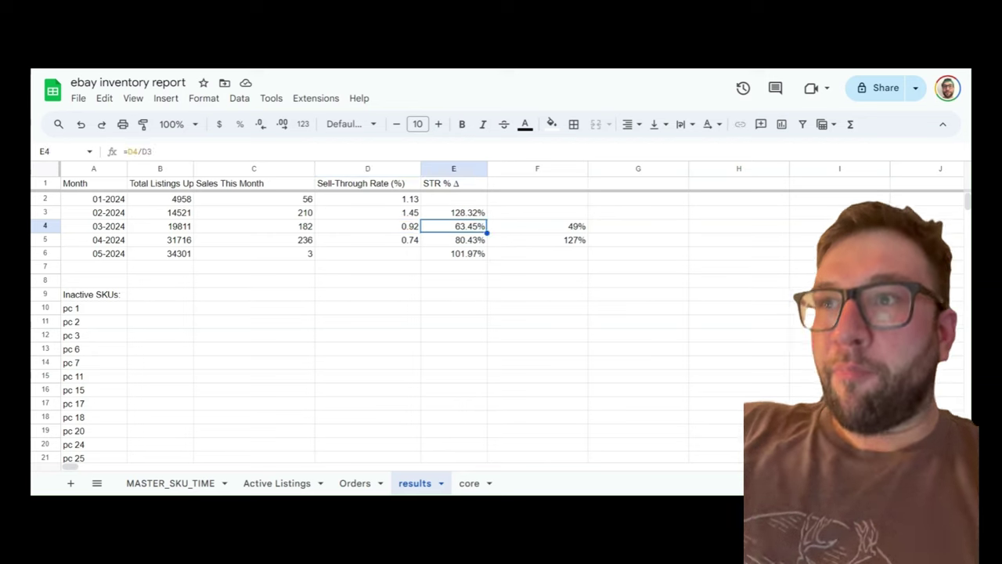
left_click(367, 225)
key("Right")
key("Right")
key("Left")
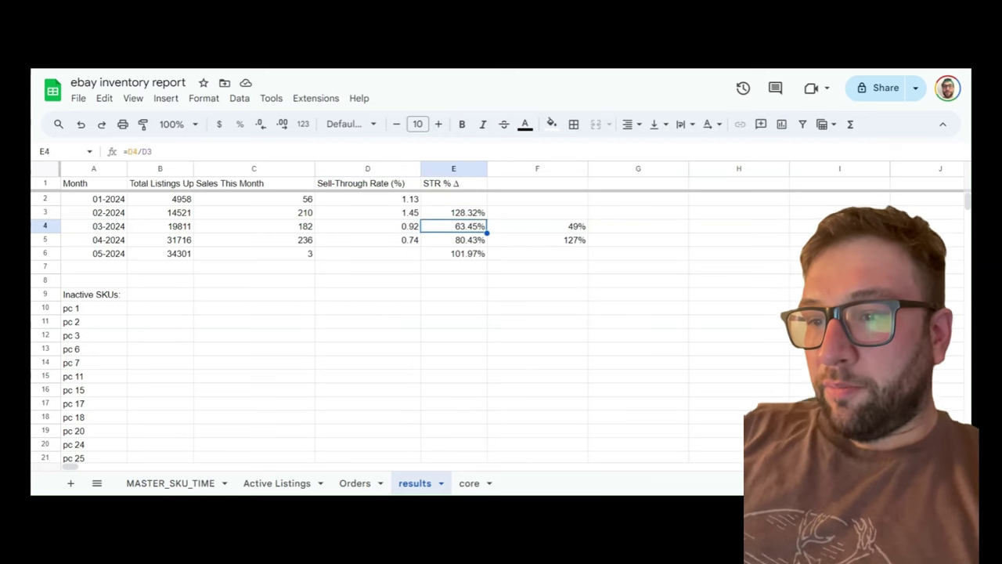
Step: Step through the STR % Δ formulas for 02-2024, 03-2024 and 04-2024 in E3 to E5
key("Up")
key("Up")
left_click(453, 212)
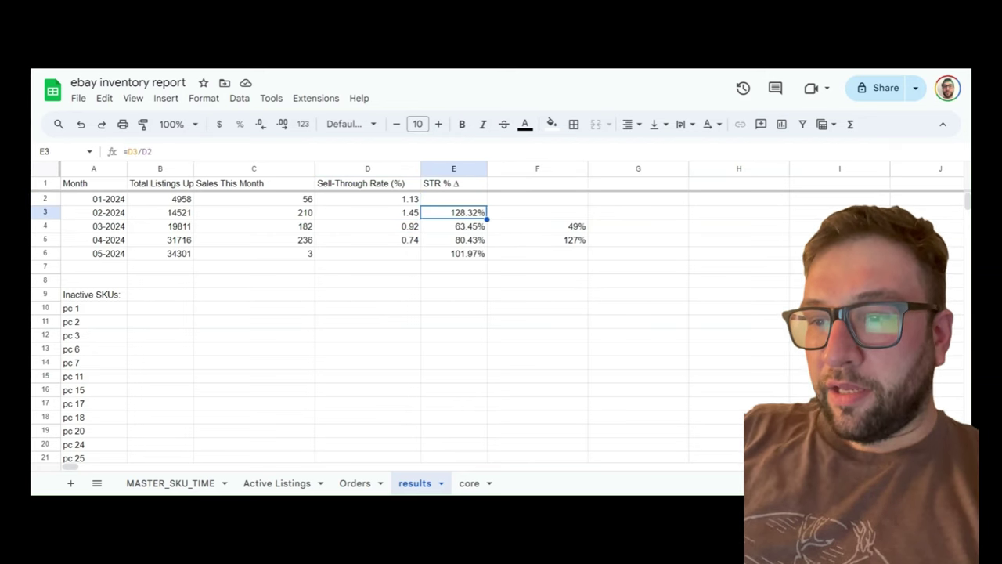
left_click(453, 225)
left_click(453, 239)
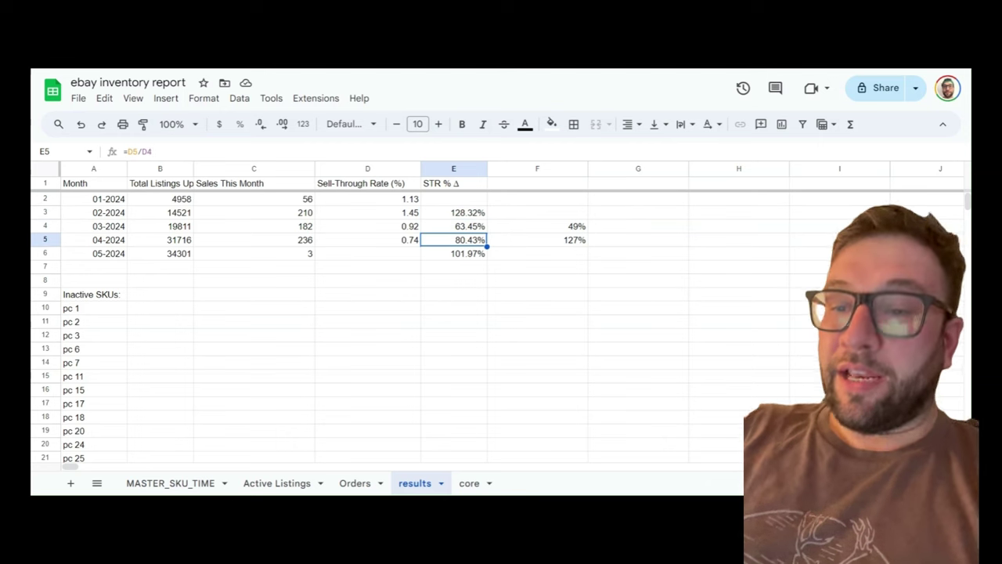
Step: Examine the unlabelled percentages in F5 and F4, checking F4's formula against the 02-2024 STR % Δ in E3
left_click(537, 240)
left_click(537, 226)
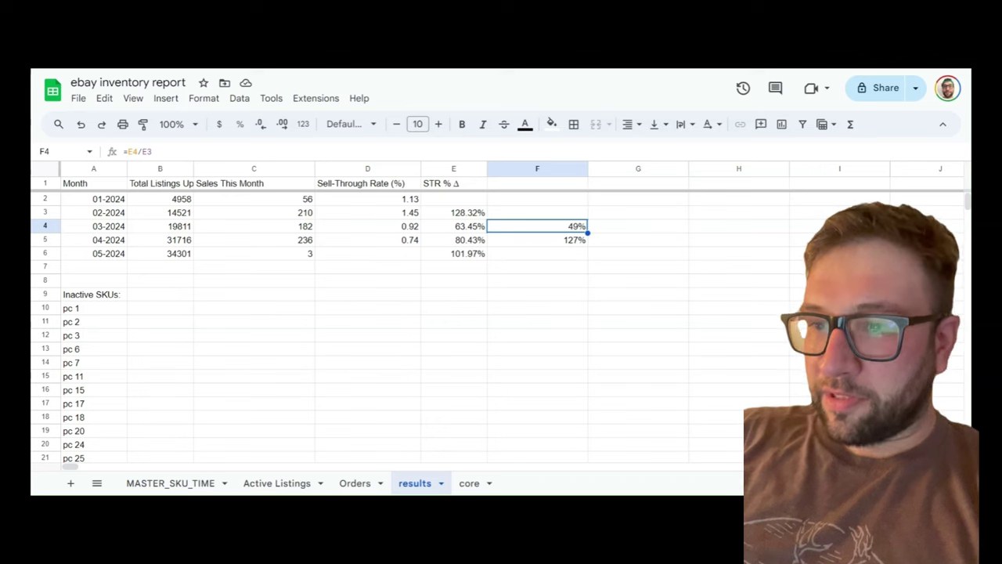
left_click(537, 212)
left_click(453, 212)
left_click(537, 225)
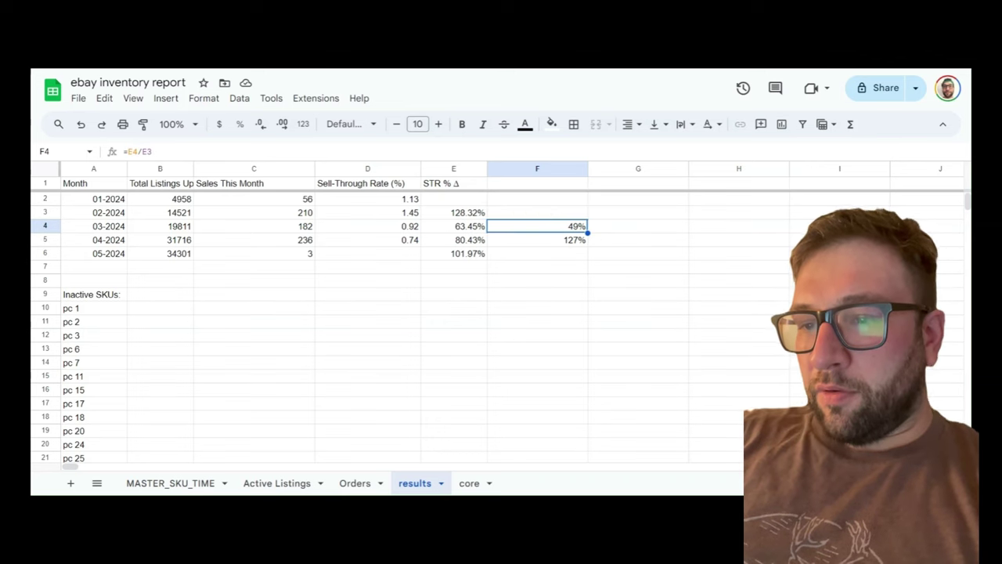
left_click(367, 335)
key("Up")
key("Up")
key("Up")
key("Up")
key("Up")
key("Up")
key("Up")
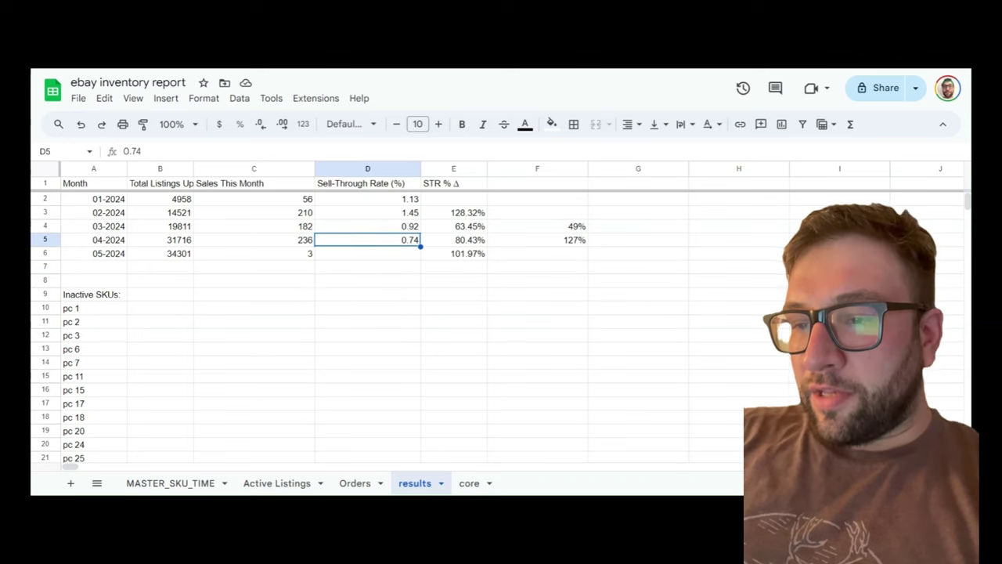
key("Down")
key("Down")
key("Down")
key("Down")
key("Down")
key("Down")
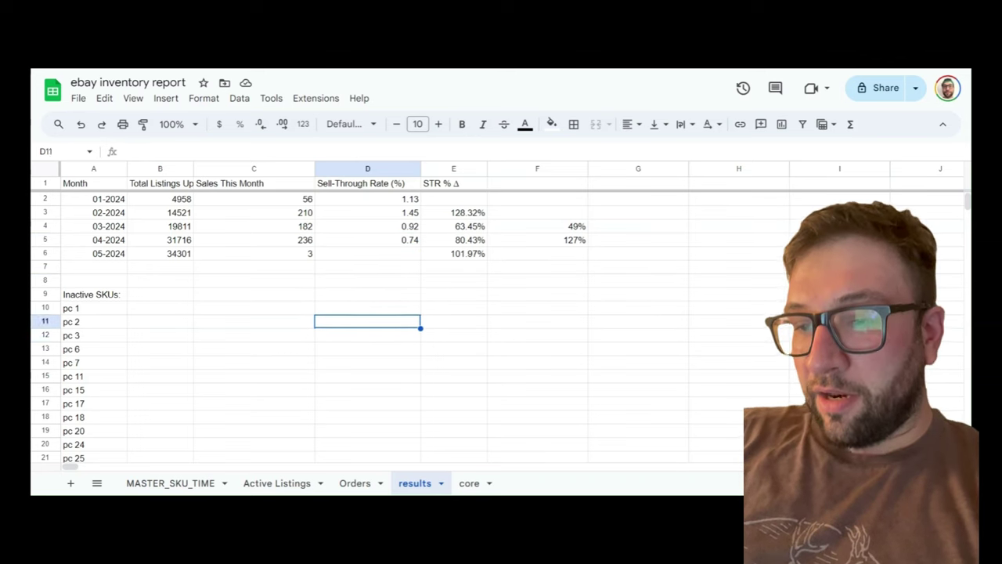
Step: Check the 05-2024 total listings in B6, and move the selection to the empty cell B8
key("Up")
key("Up")
key("Up")
key("Left")
key("Left")
key("Up")
key("Up")
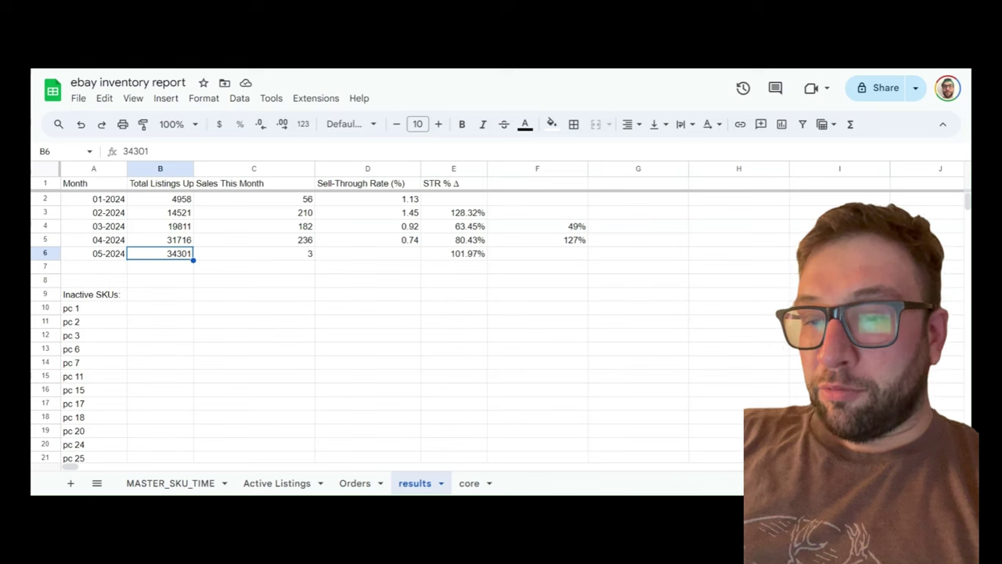
key("Down")
key("Down")
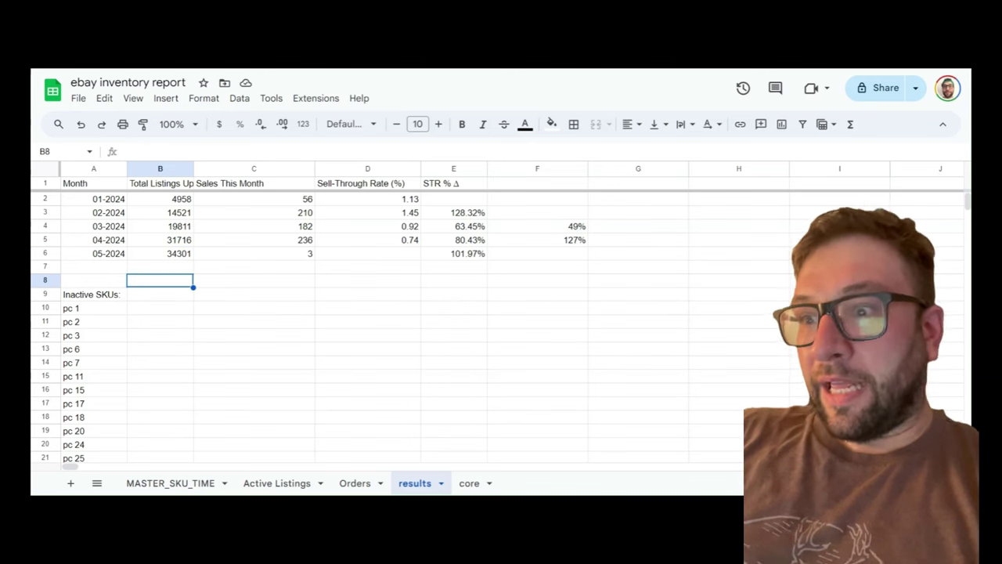